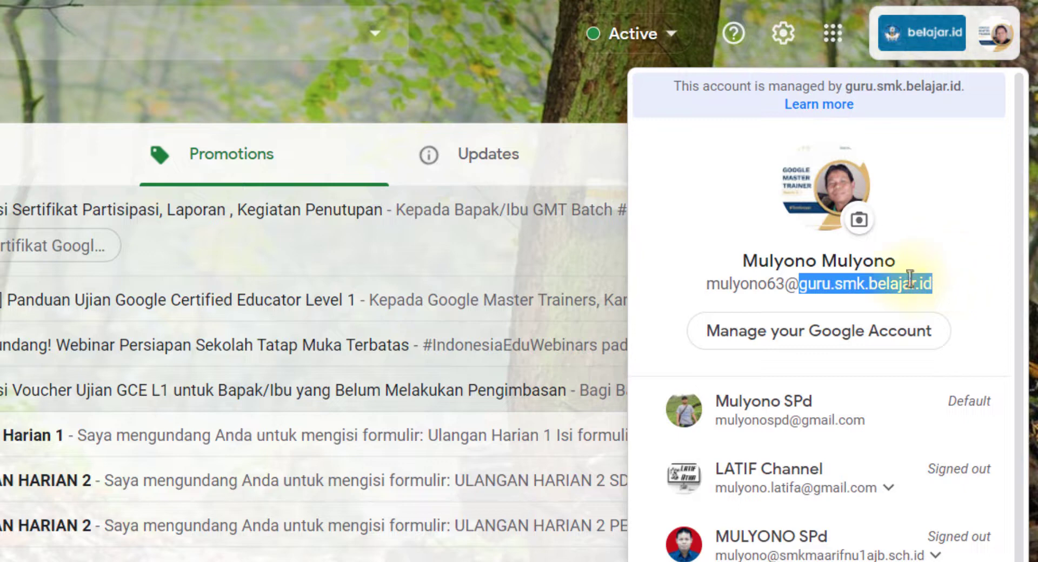
Highlight the domain guru.smk.belajar.id in the signed-in account's details, and close the account details
left_click(807, 290)
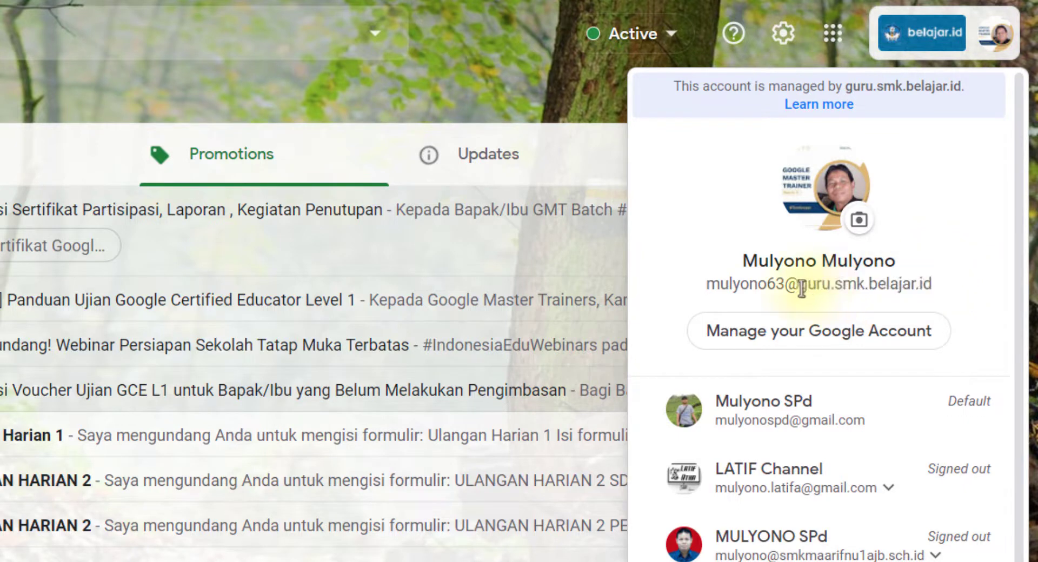
left_click_drag(801, 288, 956, 289)
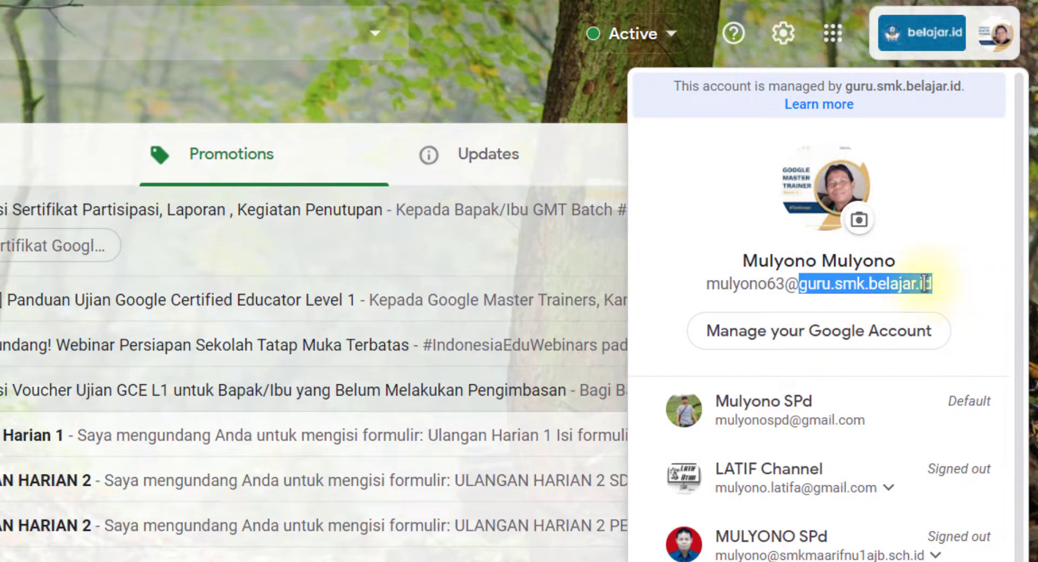
left_click(576, 111)
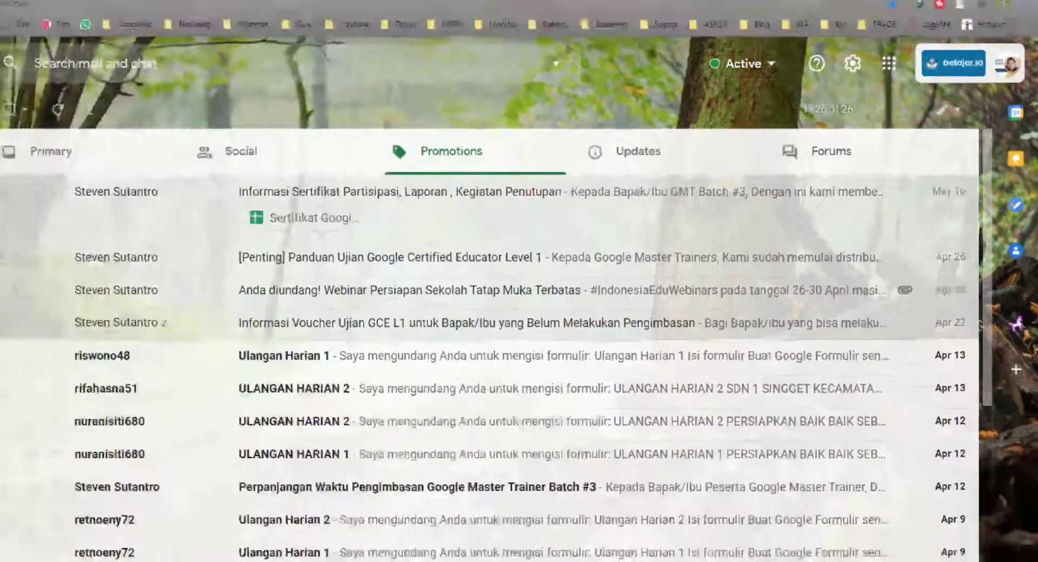
Highlight "Siapkan file gambar Signature" in the Notepad notes, and preview GCE_Badges_01.png from the GOOGLE MASTER TRAINER folder
key("alt+Tab")
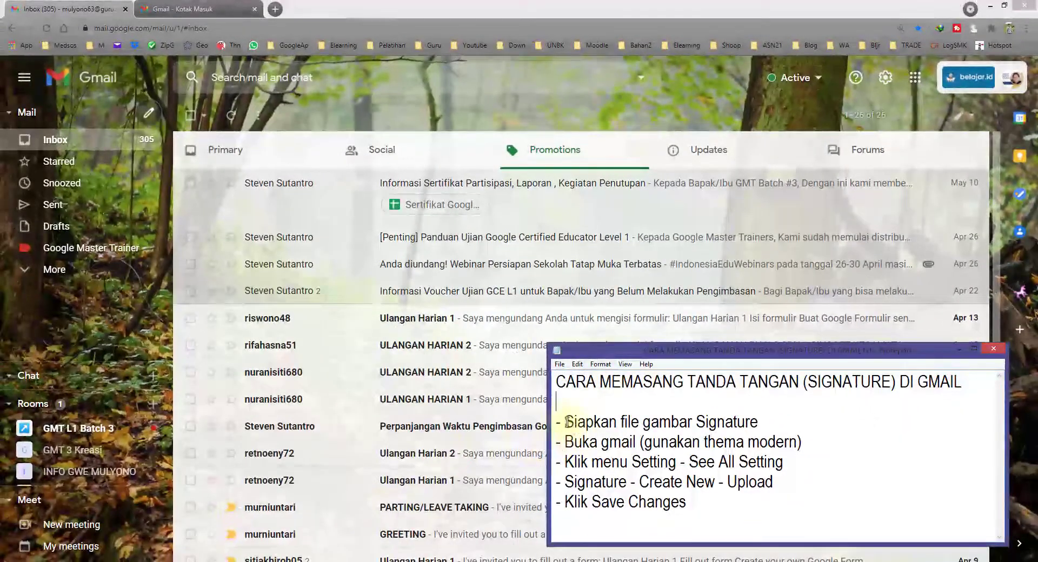
left_click_drag(566, 422, 761, 424)
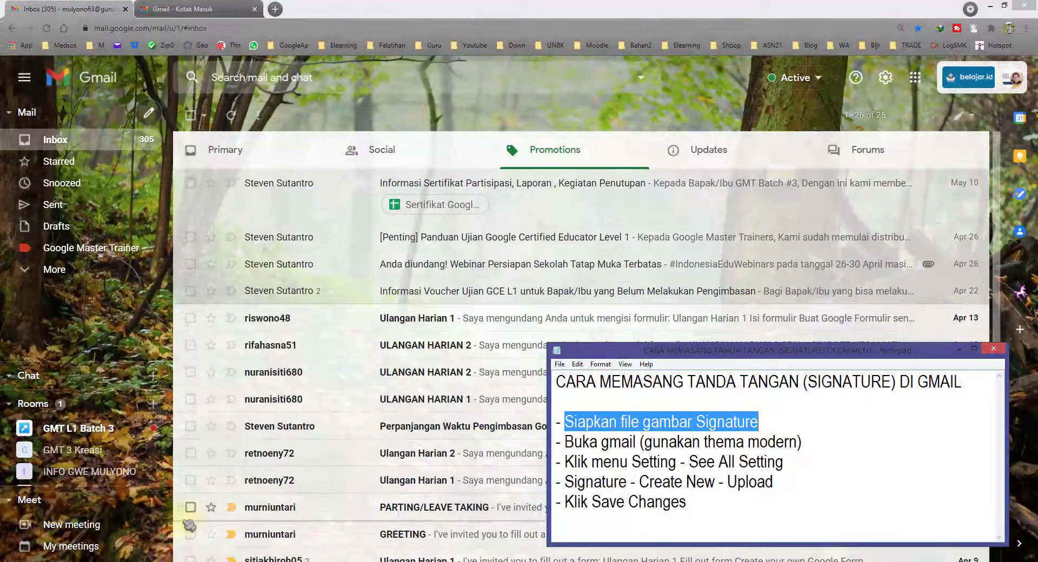
key("alt+Tab")
double_click(185, 186)
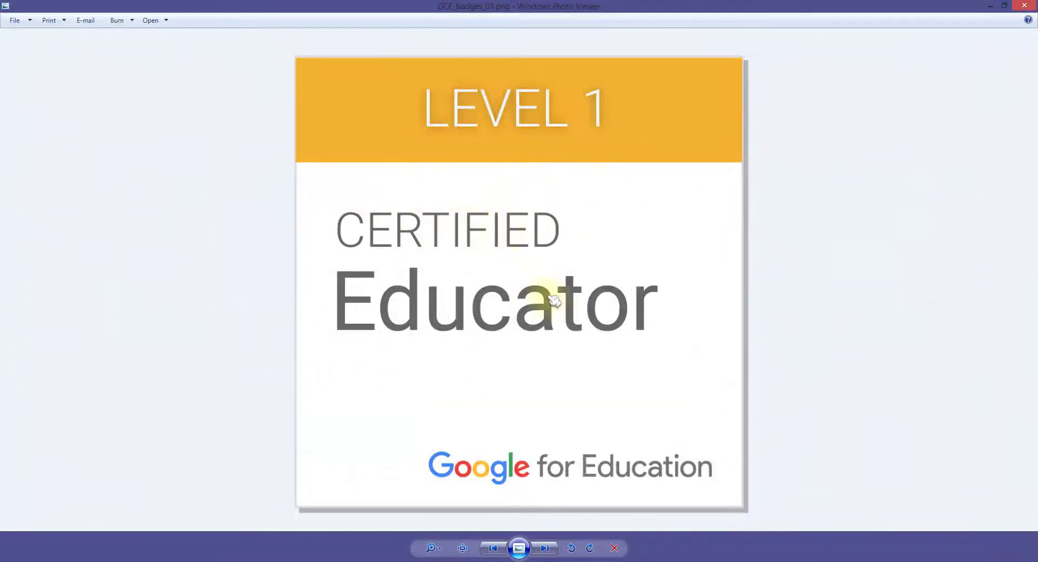
left_click(1024, 7)
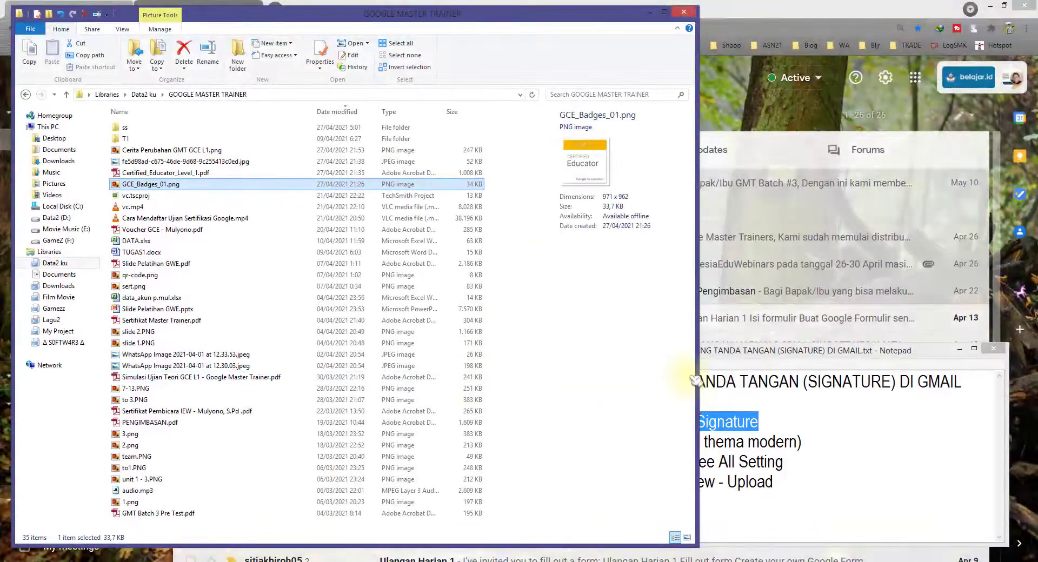
Highlight "Buka gmail (gunakan thema modern)" in the notes, and compare the plain-layout Gmail inbox with the modern-theme inbox
left_click(708, 447)
left_click_drag(568, 445, 805, 444)
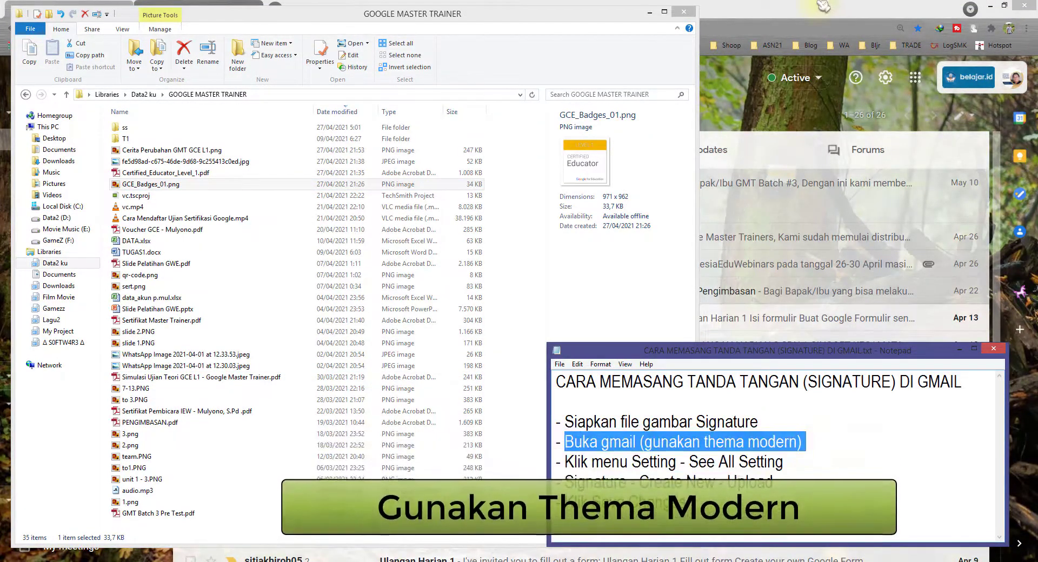
key("alt+Tab")
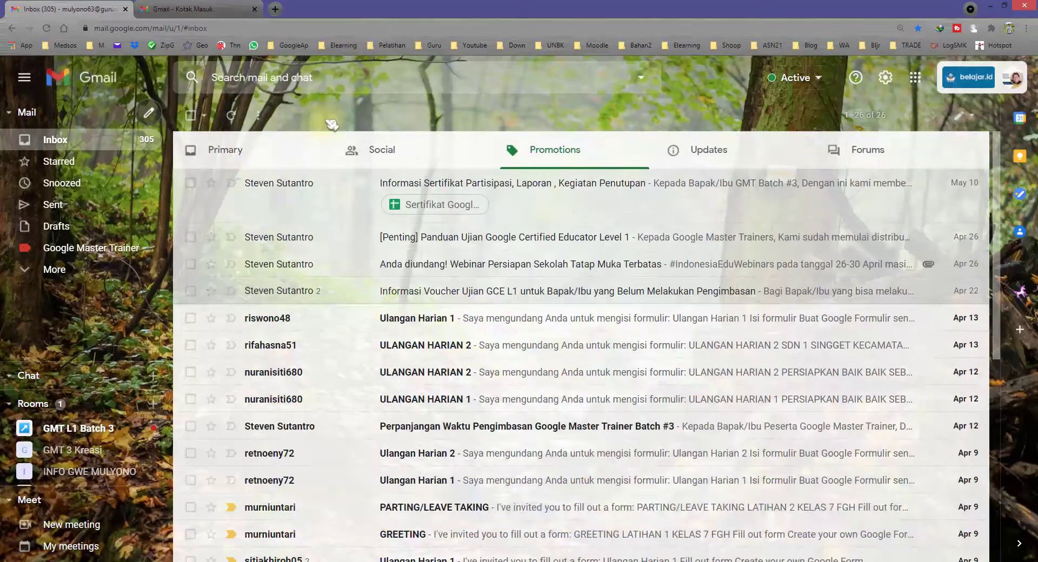
left_click(195, 8)
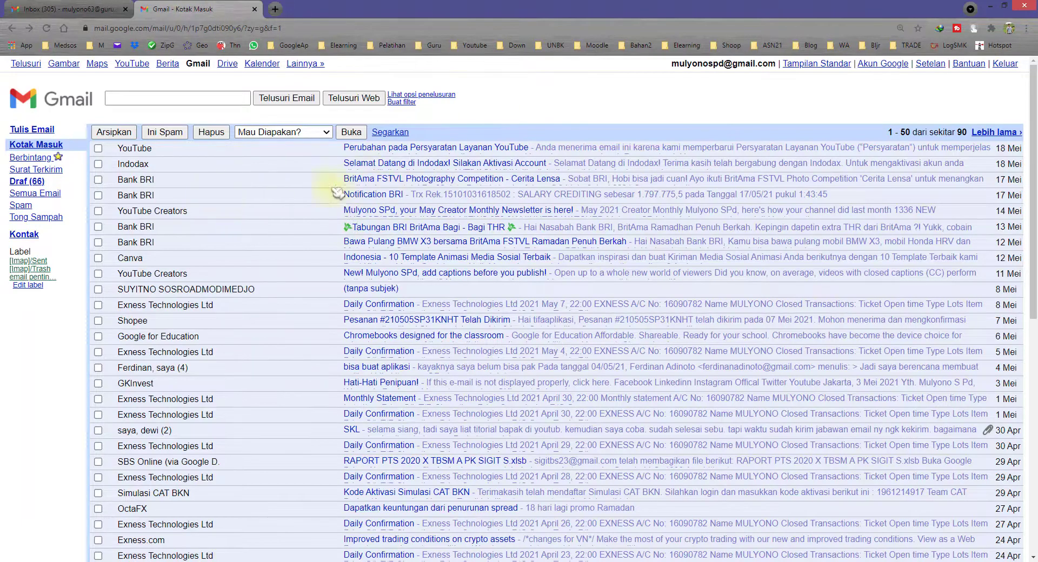
left_click(81, 9)
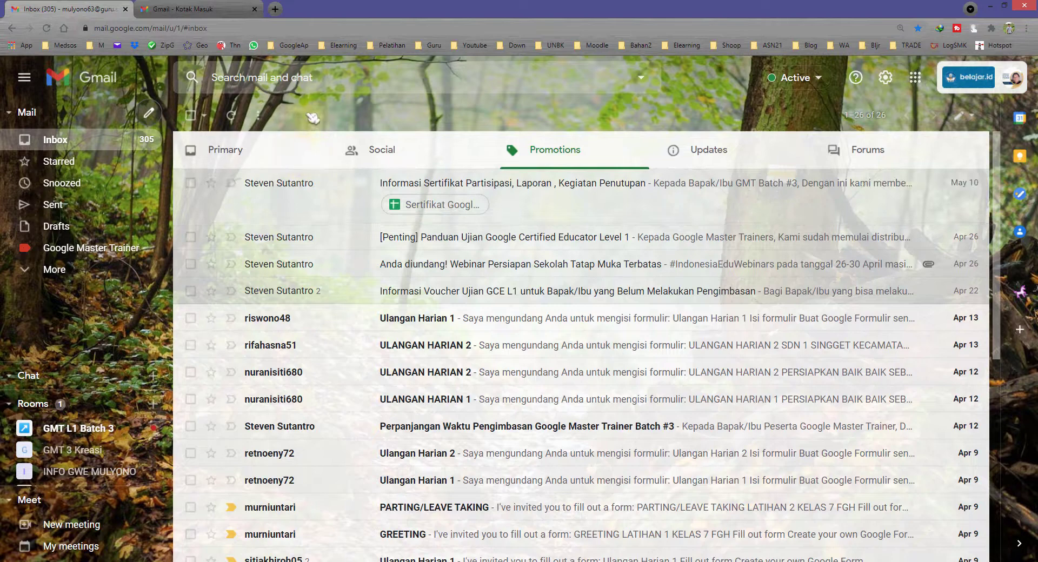
scroll(540, 270, "down", 4)
scroll(543, 272, "up", 4)
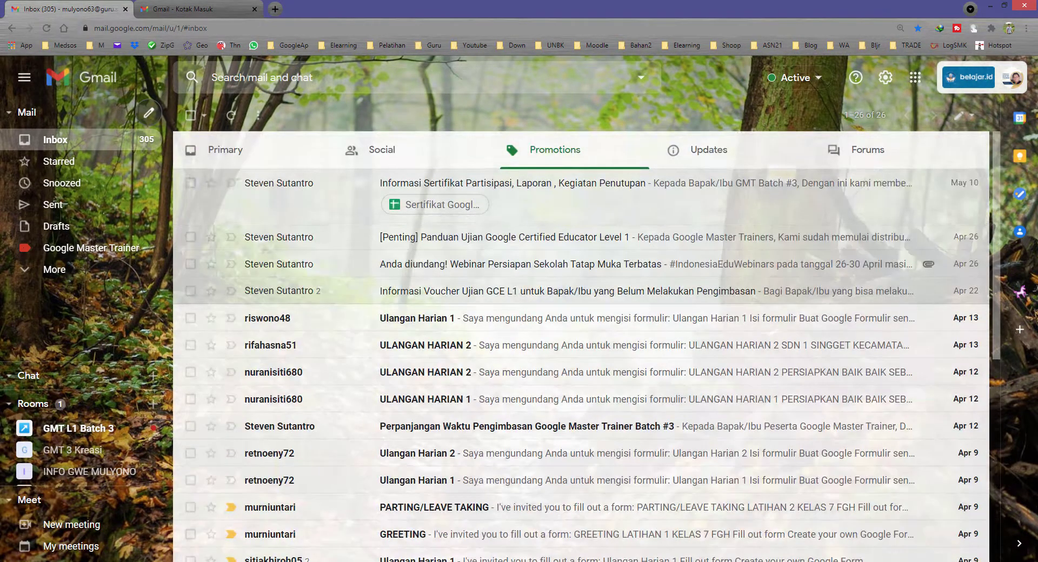
Switch to the Notepad notes and highlight "Klik menu Setting" and "See All Setting"
key("alt+Tab")
left_click_drag(566, 462, 670, 463)
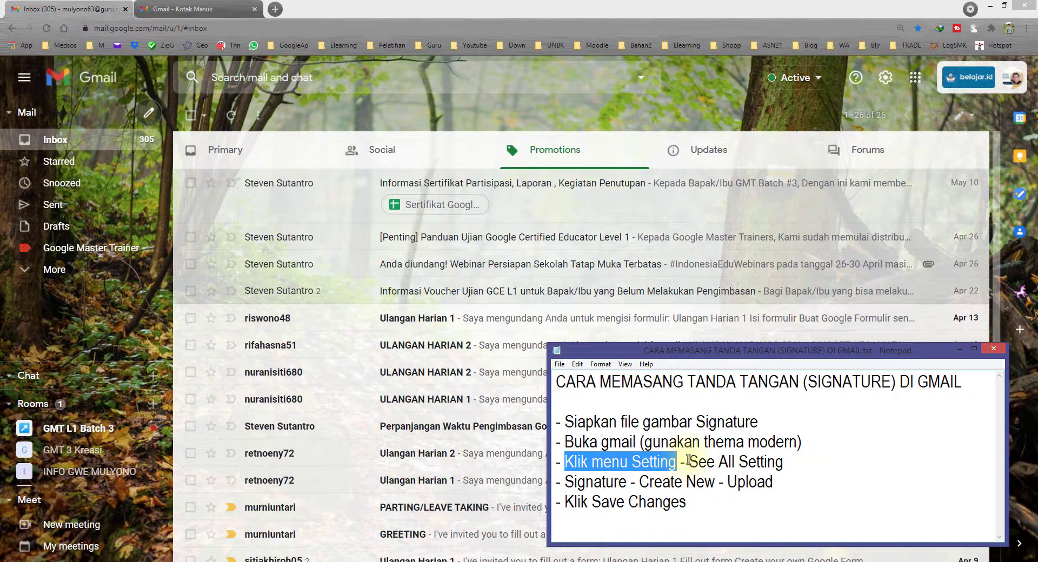
left_click(690, 461)
left_click_drag(758, 460, 782, 463)
Switch to Gmail, look through the quick settings, and open the full settings page
key("alt+Tab")
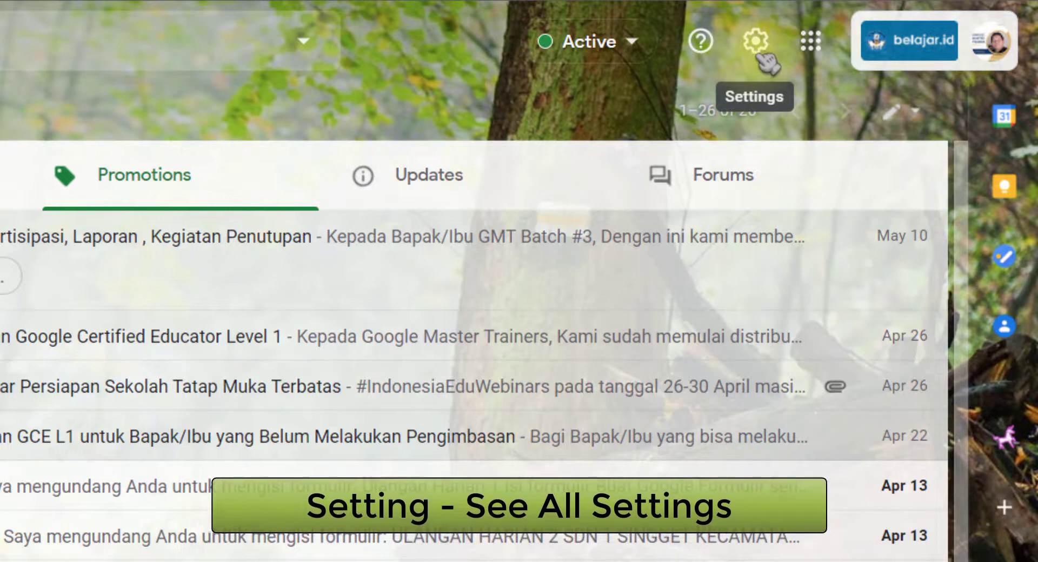
left_click(756, 41)
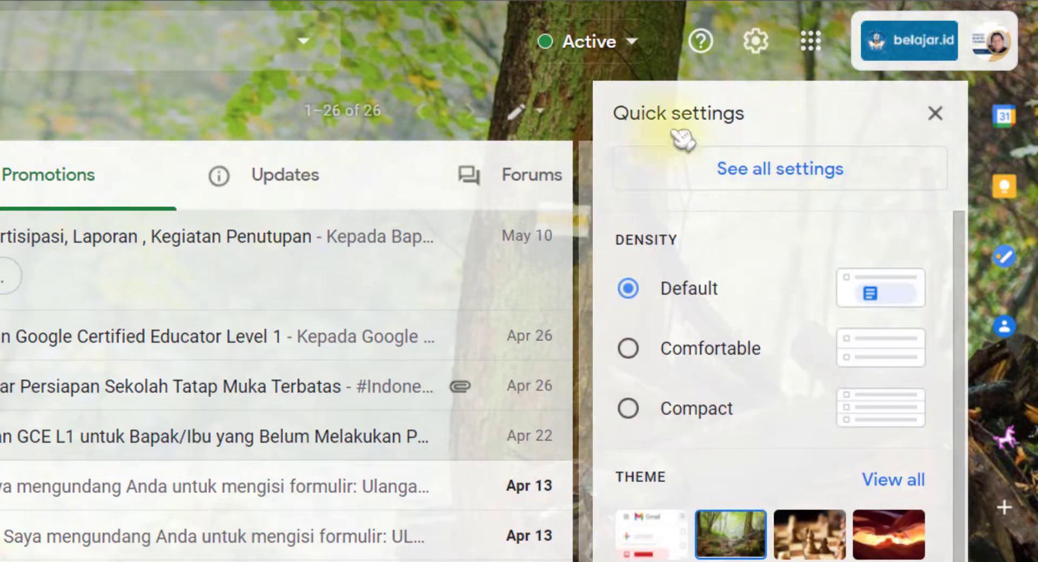
scroll(751, 546, "down", 10)
scroll(752, 487, "up", 7)
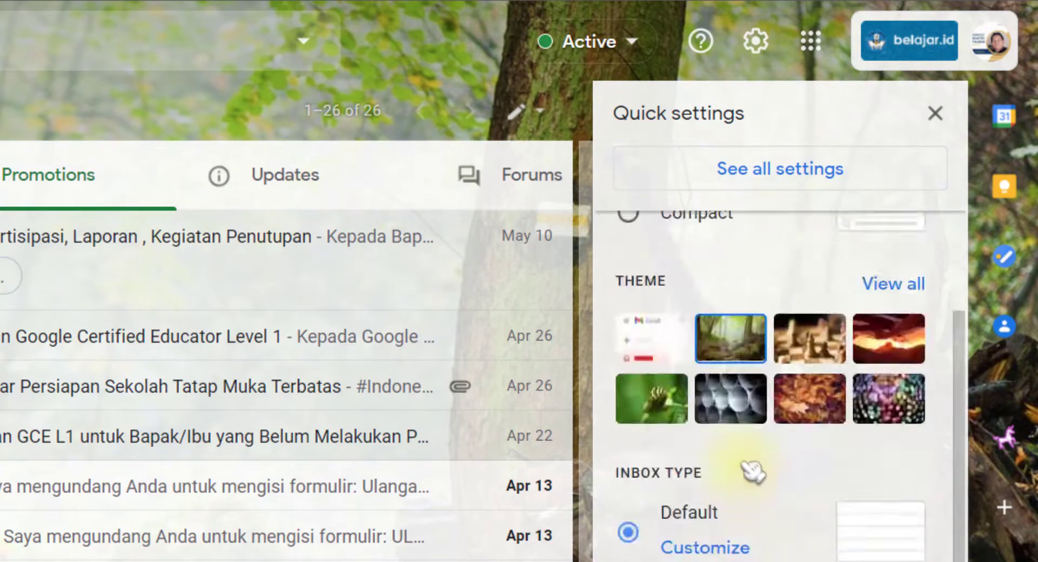
scroll(751, 465, "up", 4)
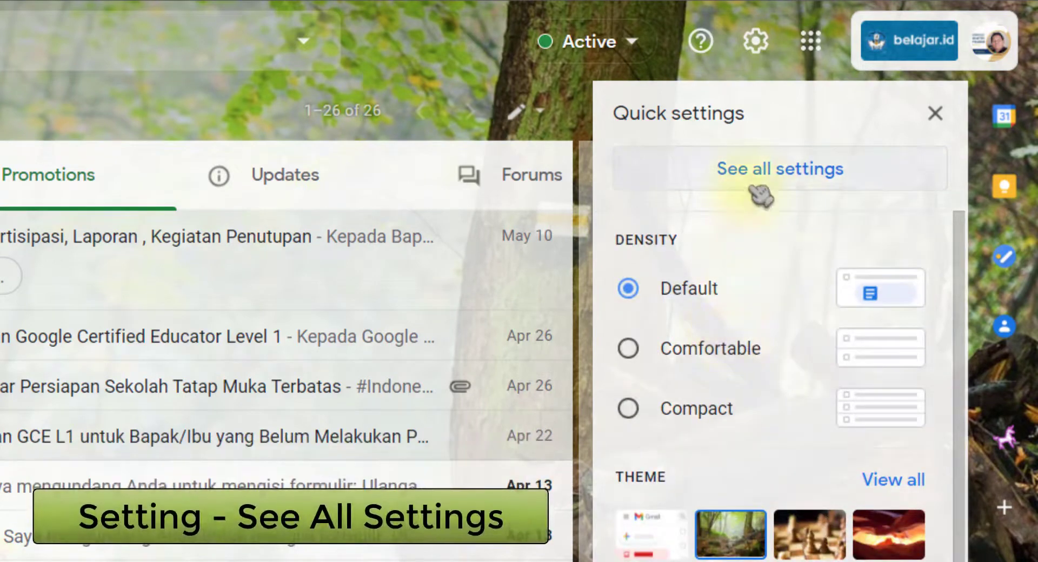
left_click(835, 172)
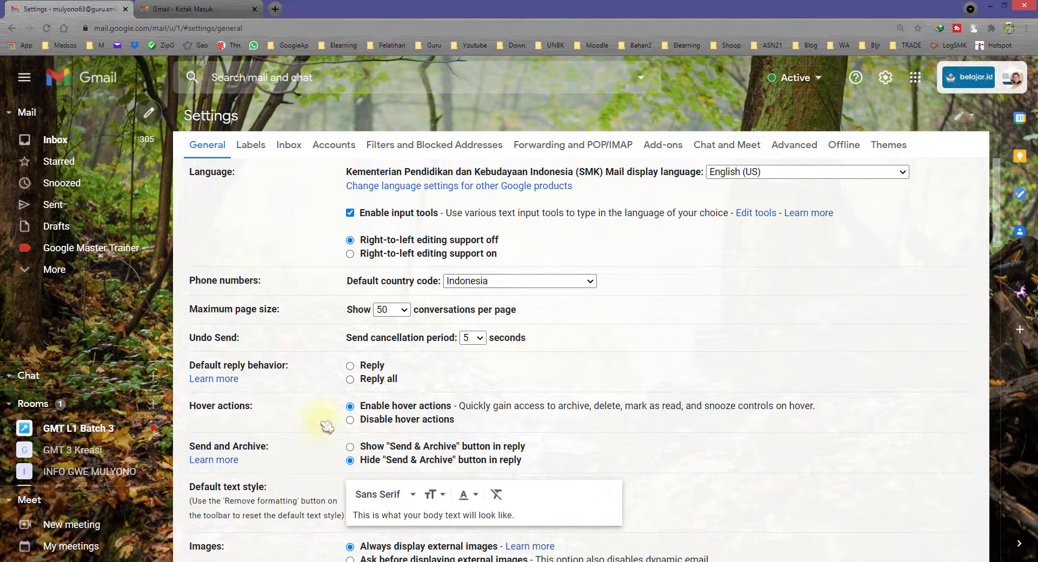
Switch to the Notepad notes and highlight "Signature" and "Create New" in the fourth instruction
key("alt+Tab")
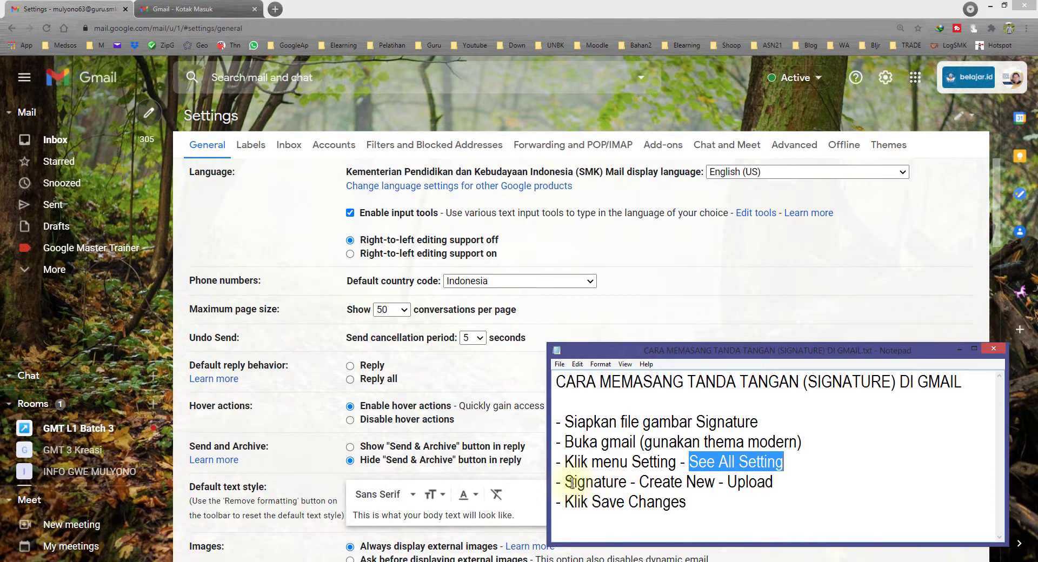
left_click_drag(568, 481, 606, 481)
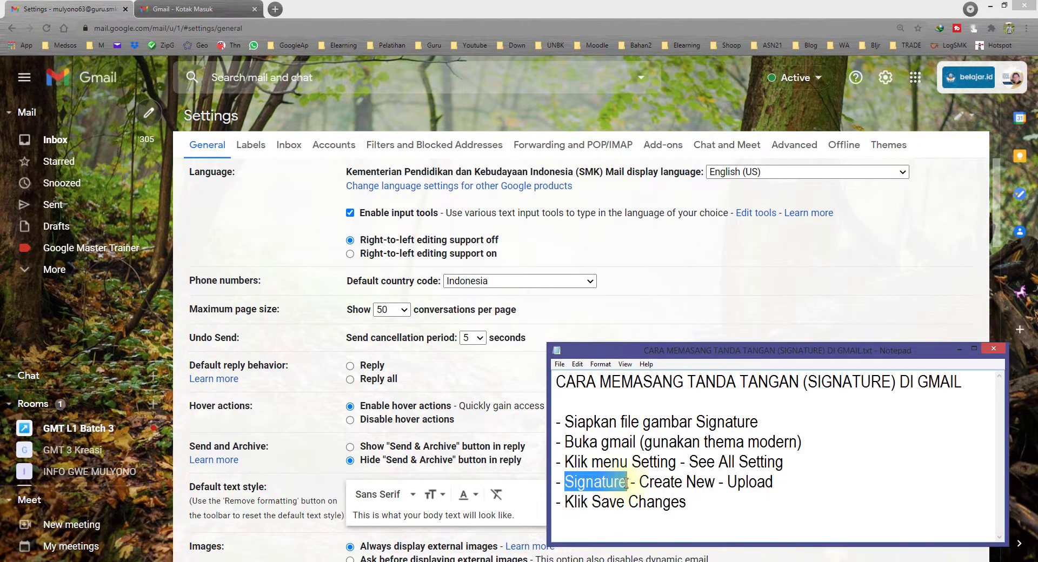
double_click(602, 482)
left_click_drag(641, 481, 676, 482)
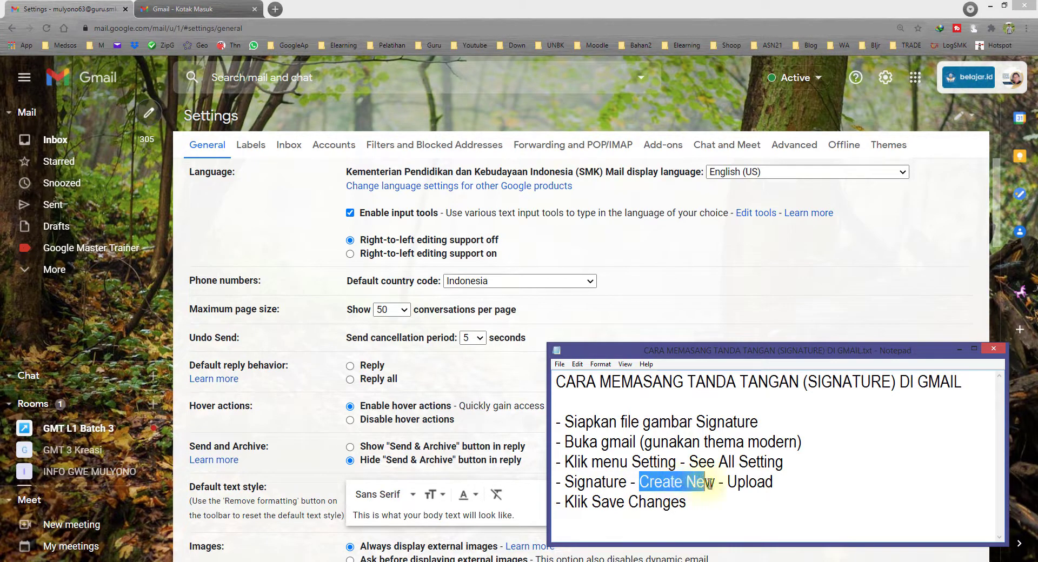
Switch back to Gmail, find the Signature section in the General settings, and highlight its heading and the "No signatures" text
left_click(687, 12)
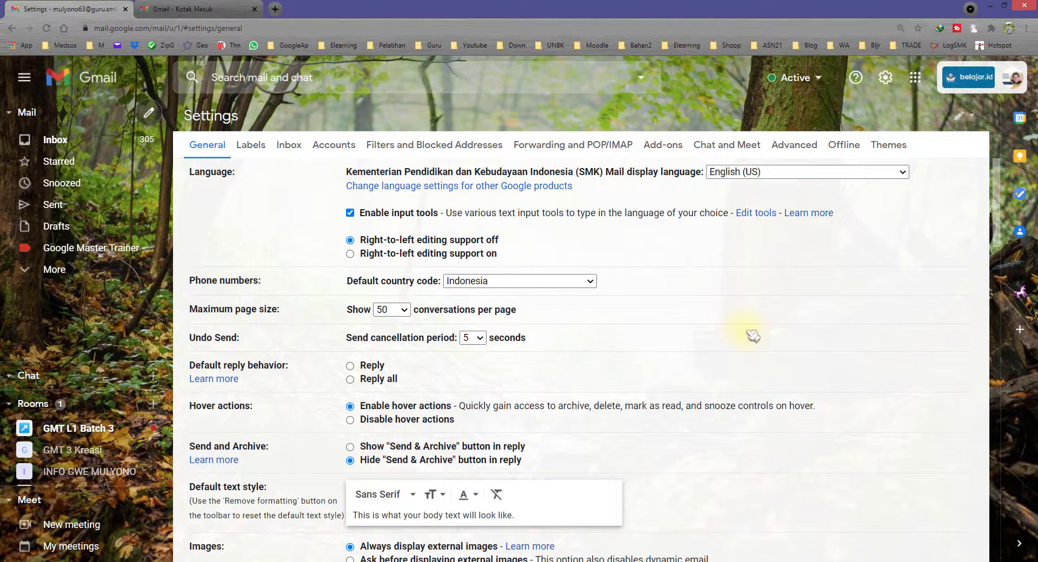
scroll(752, 335, "down", 6)
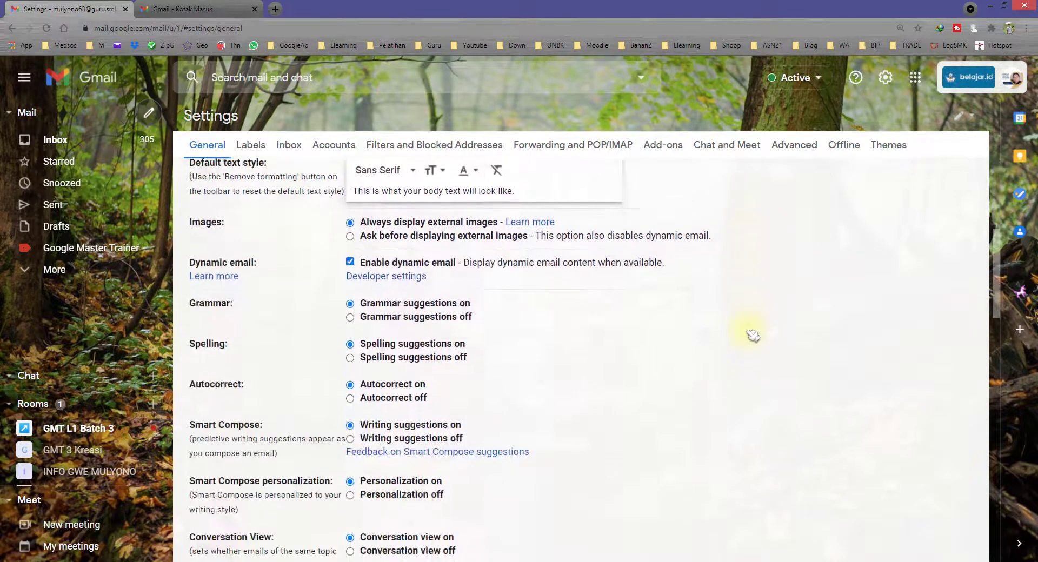
scroll(752, 335, "down", 12)
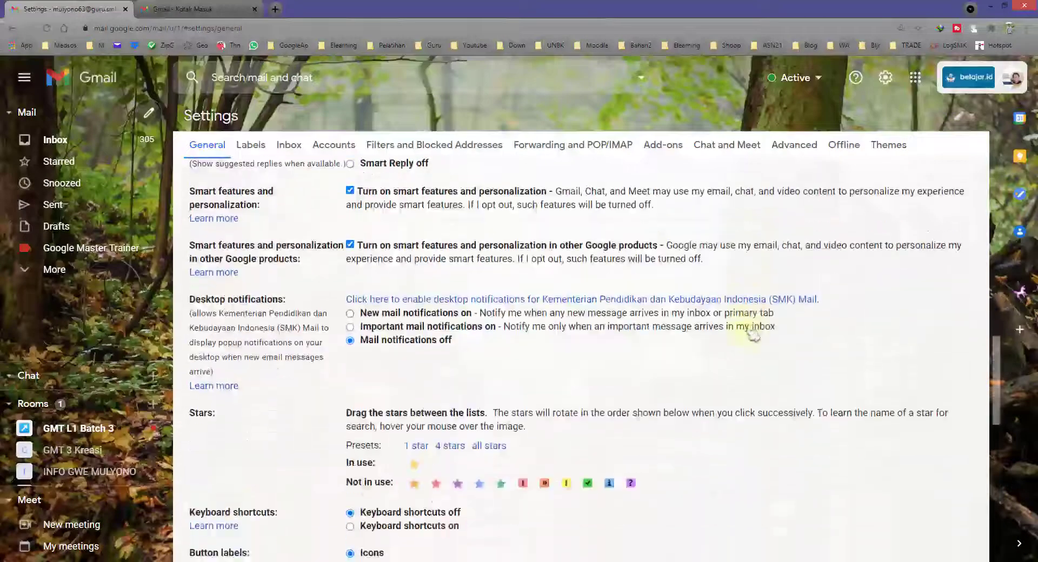
scroll(753, 336, "down", 3)
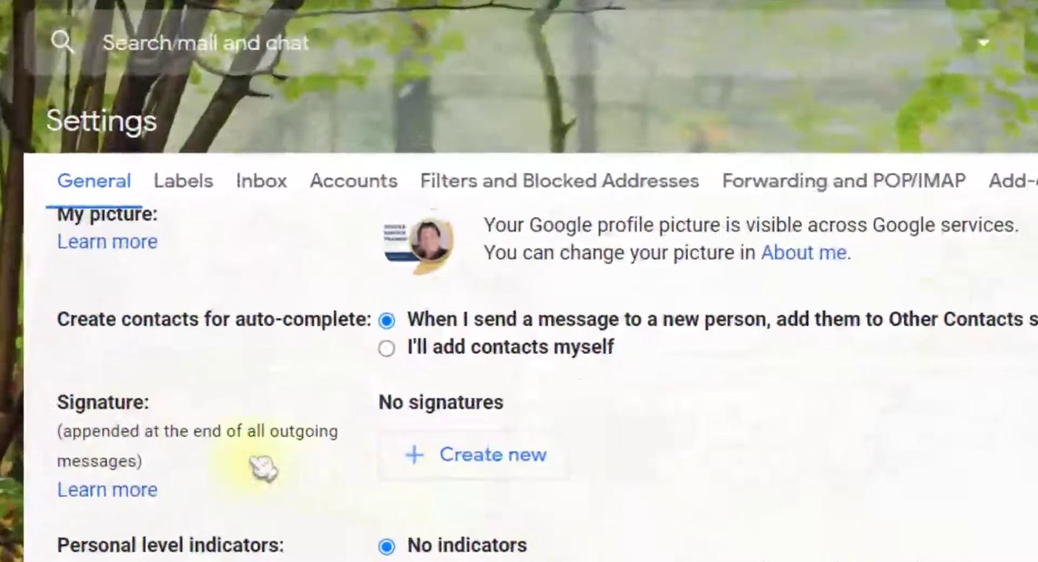
left_click_drag(60, 403, 202, 417)
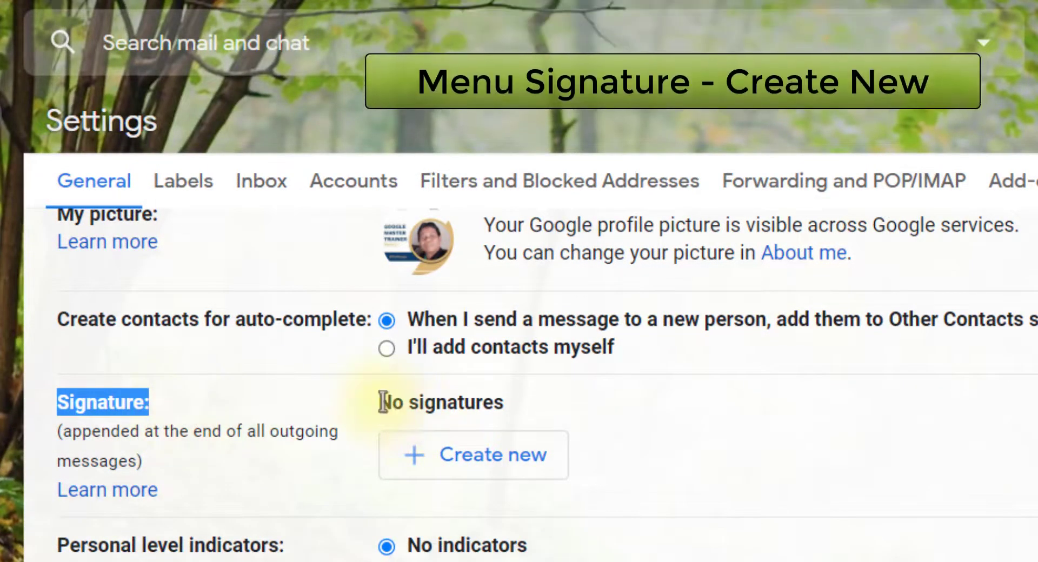
left_click_drag(384, 403, 538, 419)
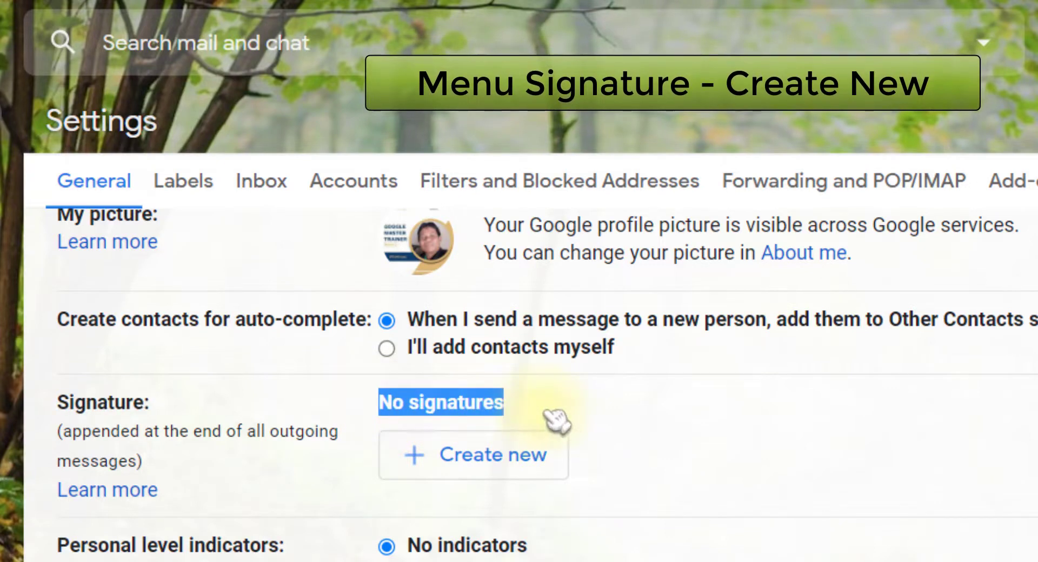
double_click(423, 409)
left_click(577, 410)
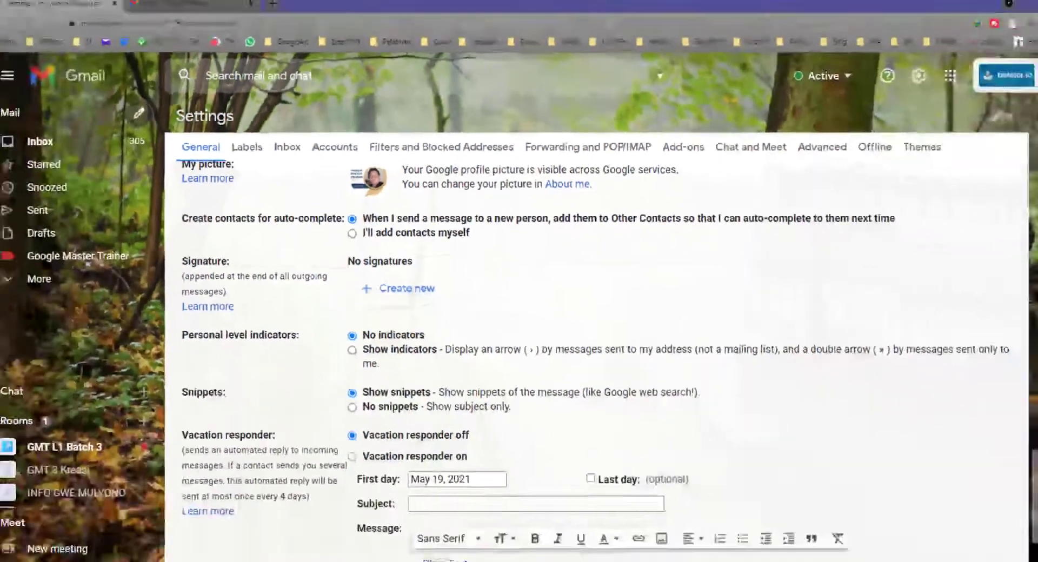
Switch to the Notepad notes and highlight "Upload" in the signature instruction
key("alt+Tab")
left_click(697, 482)
left_click_drag(654, 482, 773, 481)
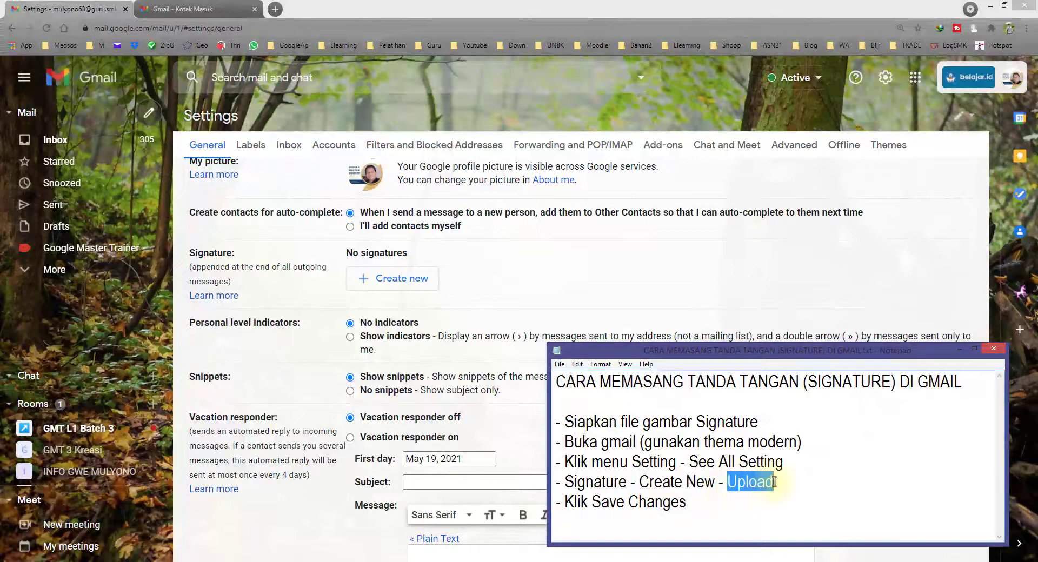
Switch back to Gmail and create a new signature named with the account owner's name
left_click(588, 9)
left_click(401, 286)
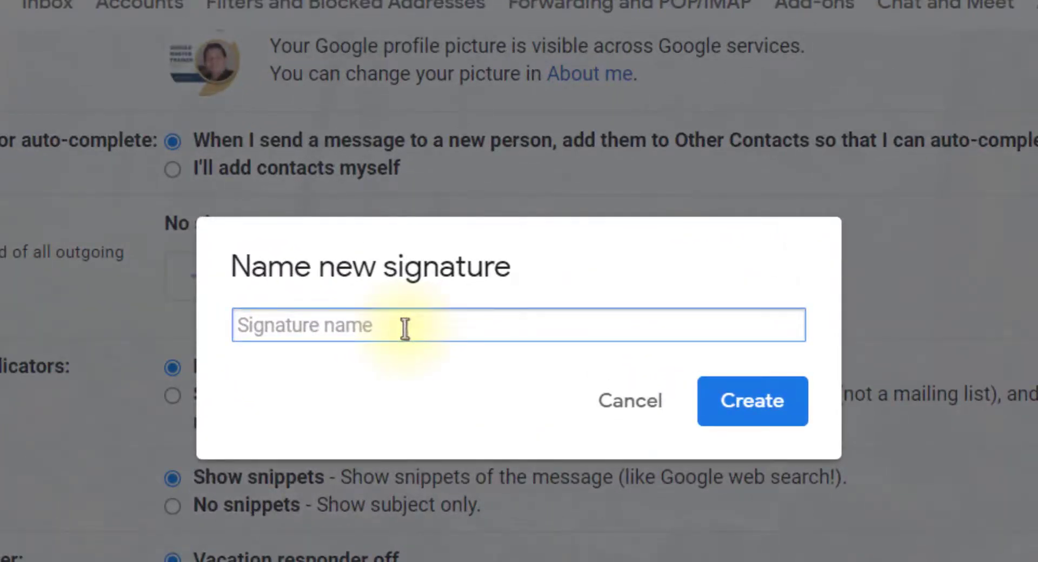
type("MULYONO")
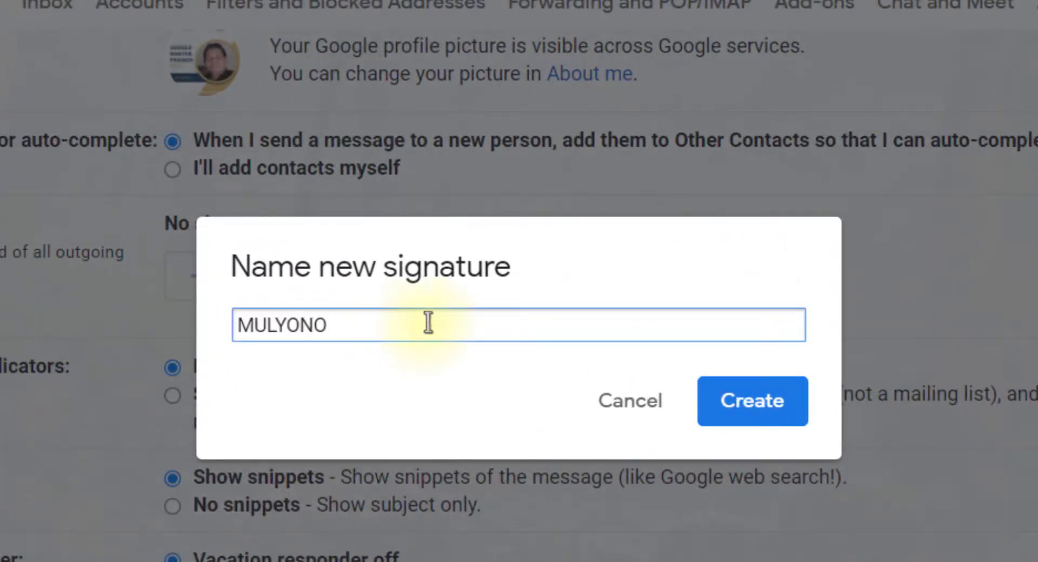
left_click(734, 400)
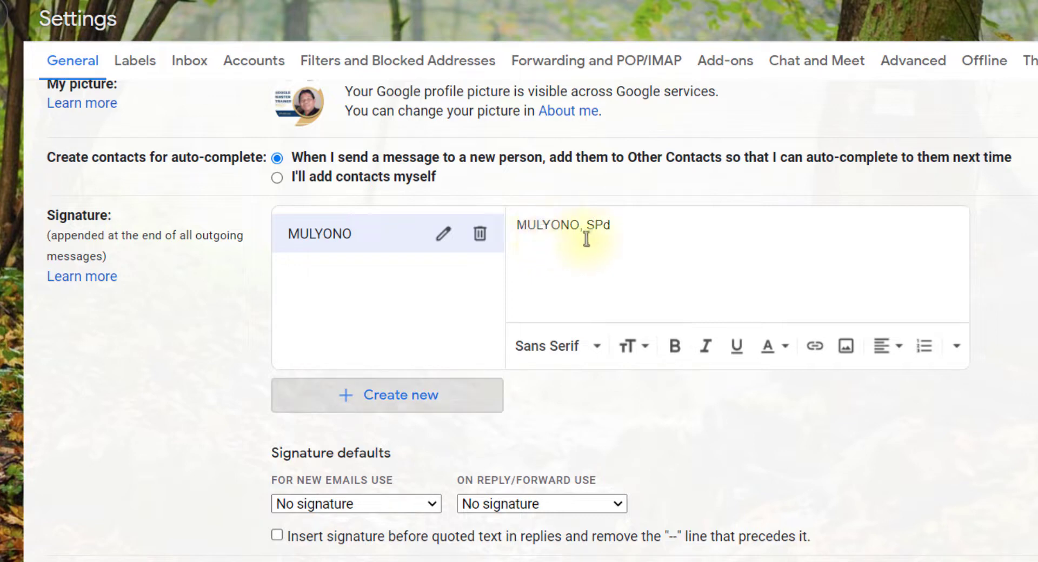
Make the signature's name text bold and set its font to Tahoma
left_click_drag(628, 231, 500, 215)
left_click(675, 346)
left_click(568, 346)
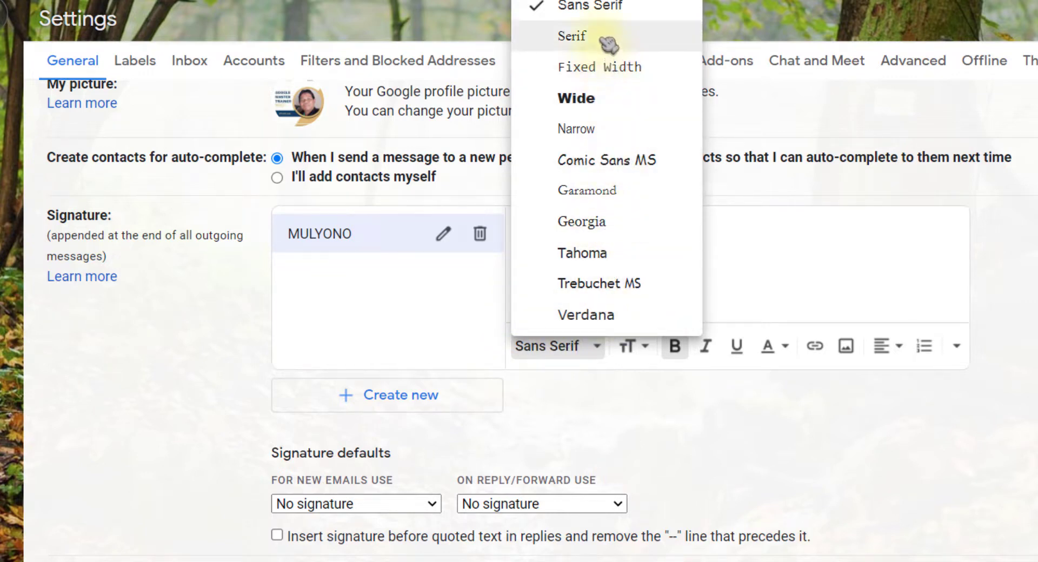
left_click(627, 67)
left_click(593, 342)
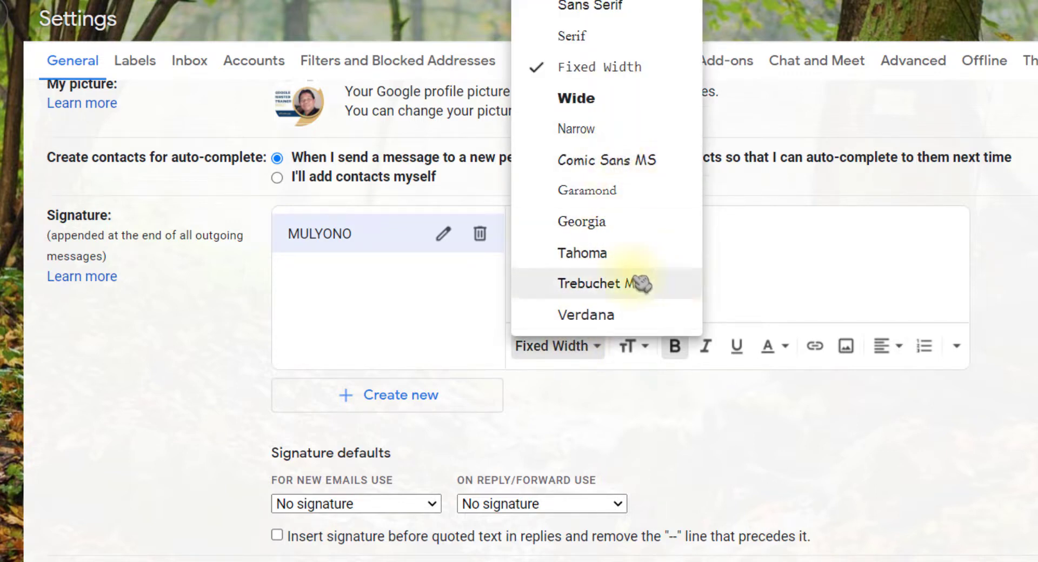
left_click(594, 254)
Italicize the signature's name text and set its text color to blue
left_click(640, 220)
left_click_drag(640, 220, 513, 222)
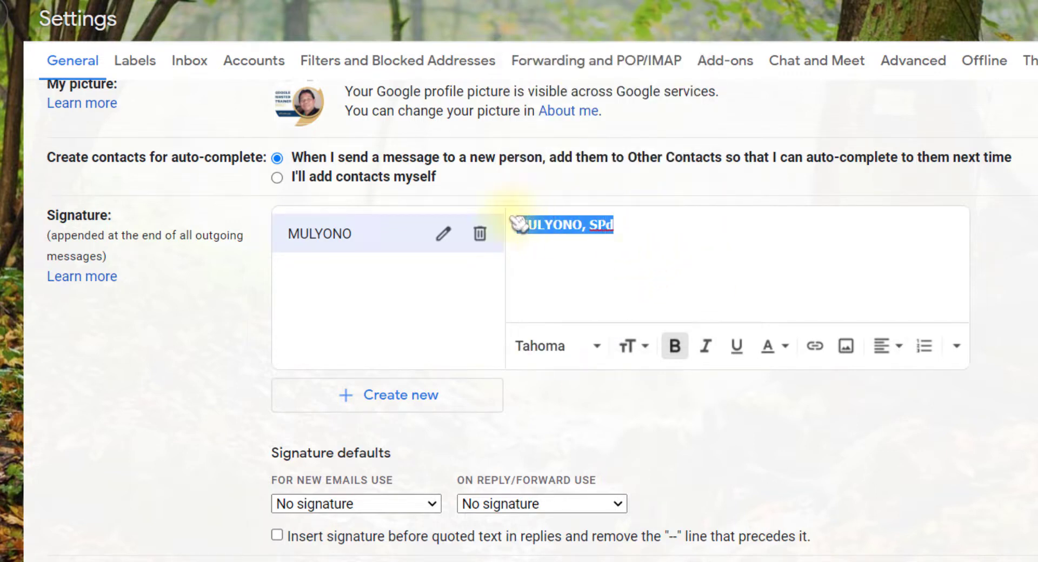
left_click(705, 346)
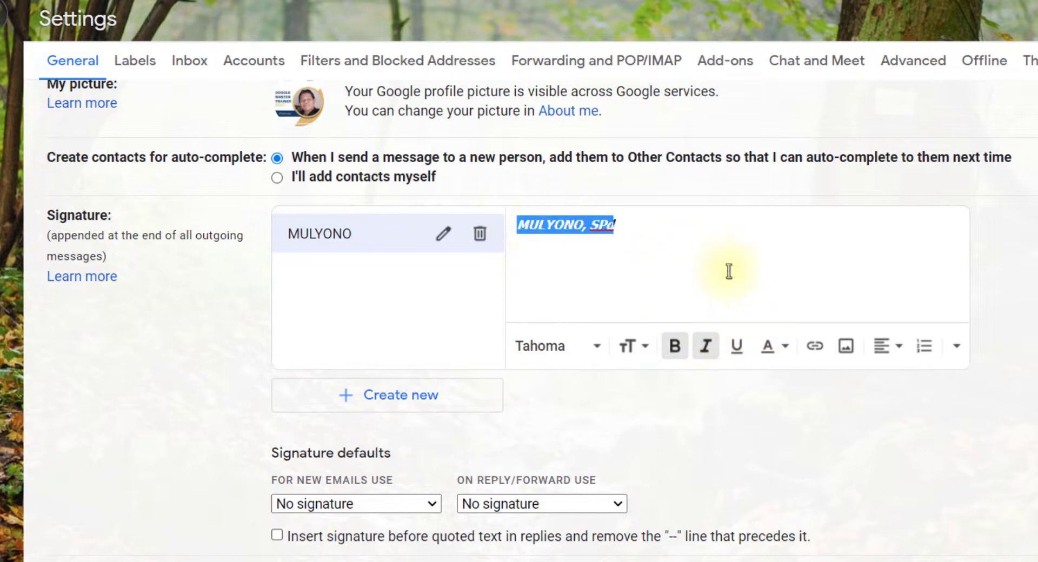
left_click(772, 348)
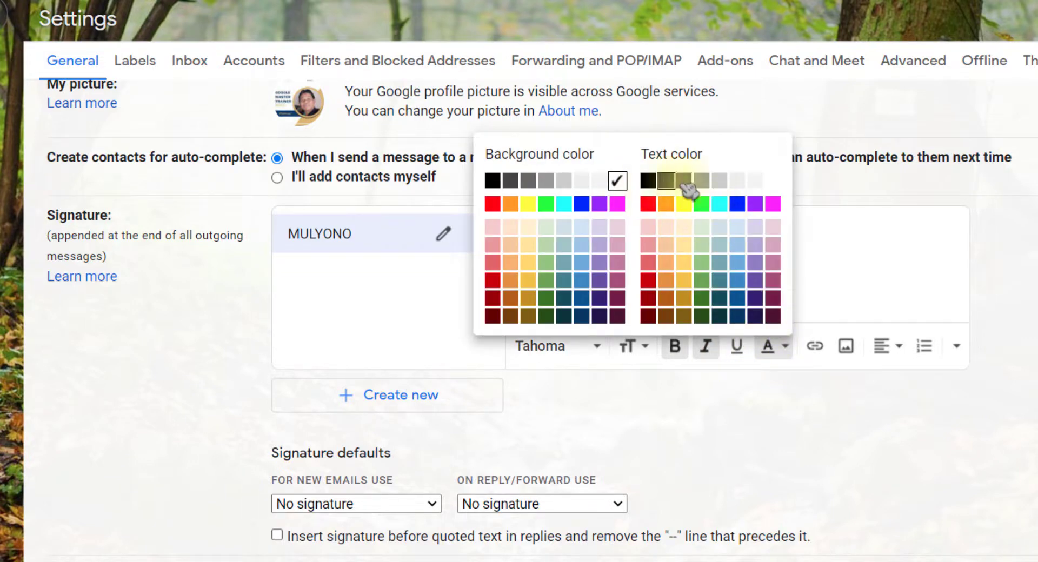
left_click(746, 203)
left_click(614, 238)
left_click_drag(522, 225, 636, 225)
left_click(641, 235)
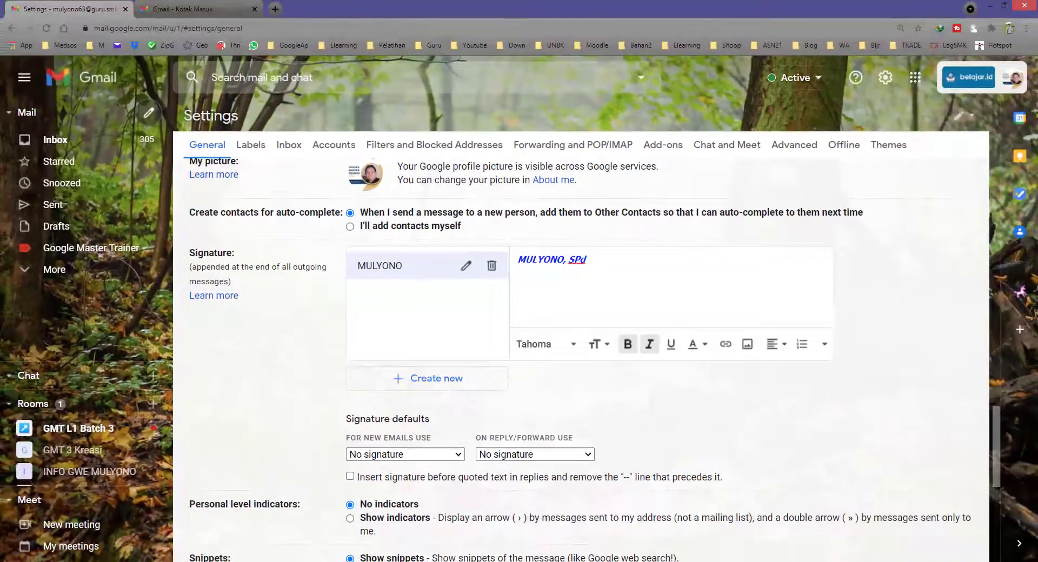
Switch to the GOOGLE MASTER TRAINER folder in File Explorer, preview GCE_Badges_01.png, and return to Gmail
key("alt+Tab")
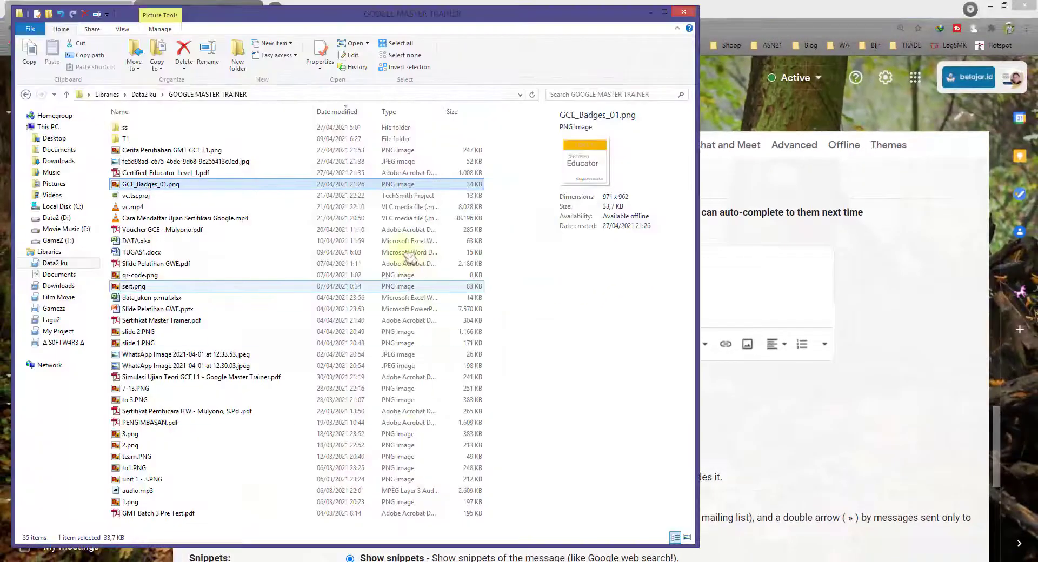
double_click(296, 184)
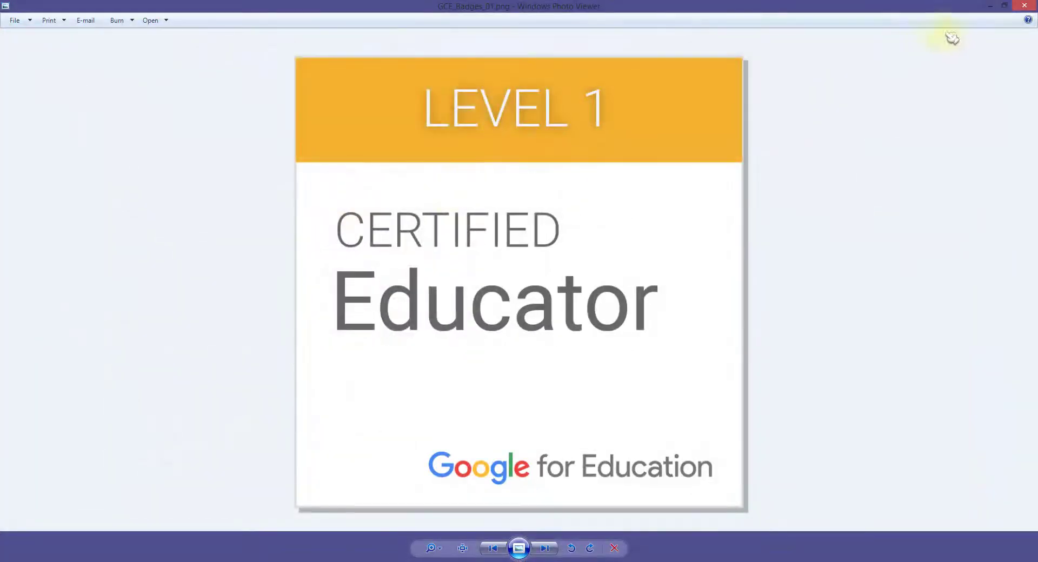
left_click(1027, 7)
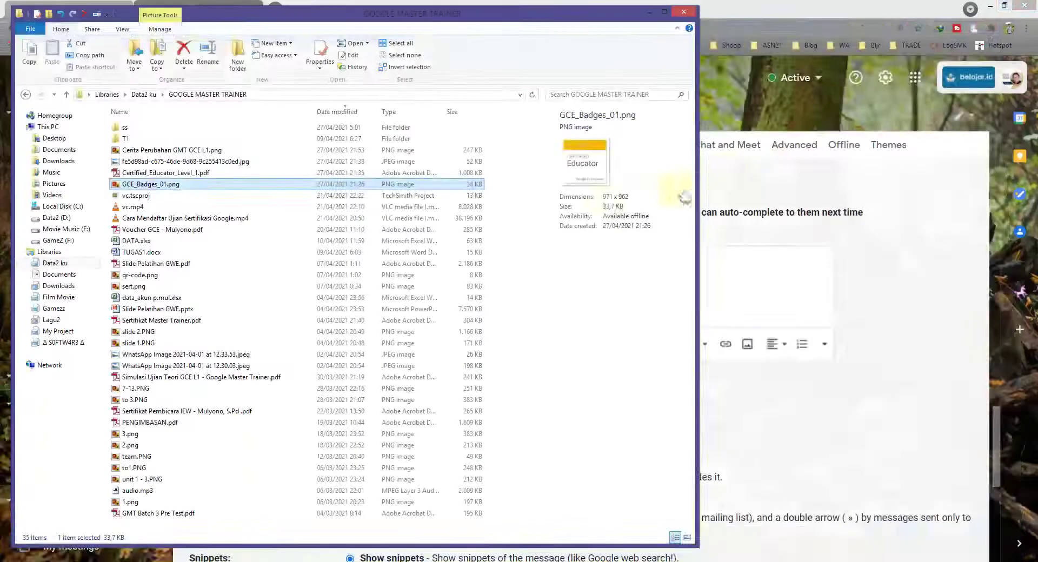
left_click(746, 292)
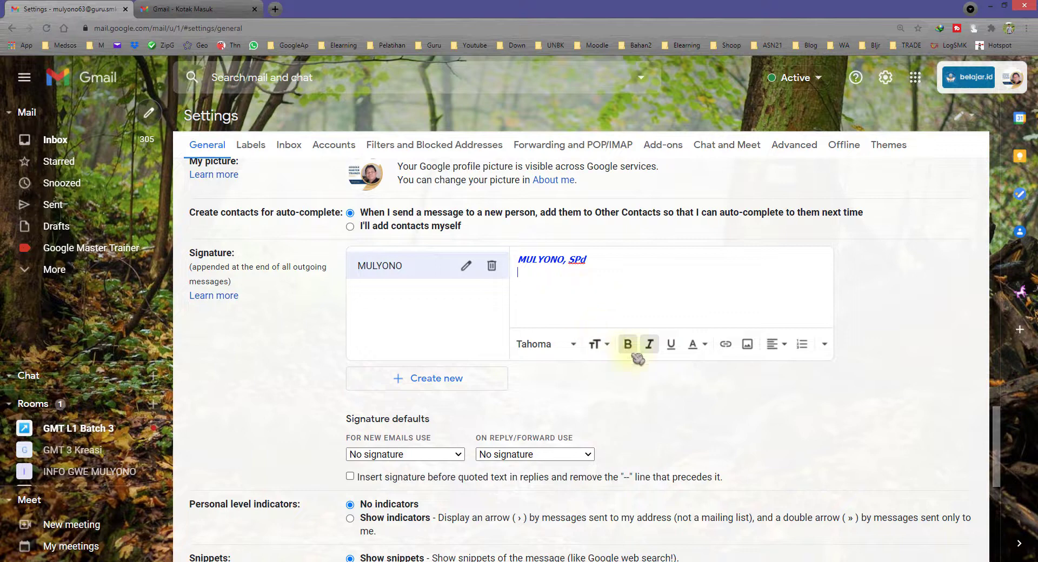
Insert GCE_Badges_01.png below the signature's name by uploading it from the GOOGLE MASTER TRAINER folder in Data2 ku
left_click(750, 346)
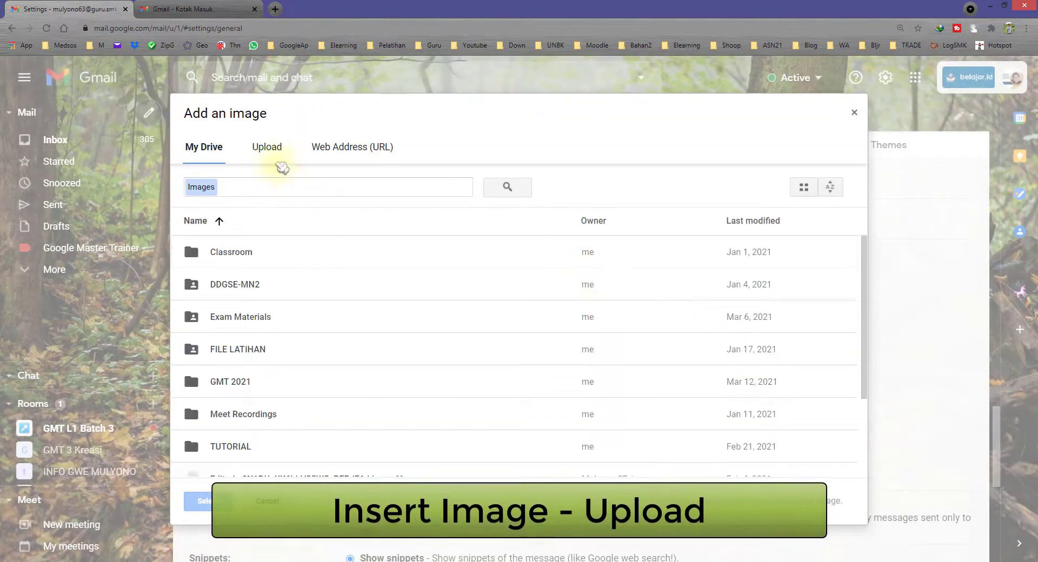
left_click(273, 152)
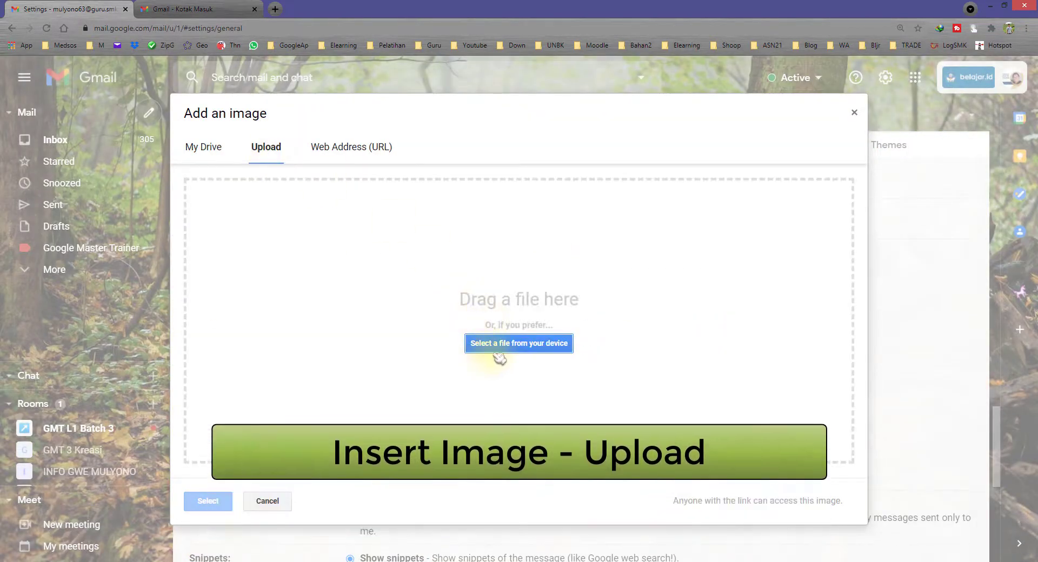
left_click(539, 350)
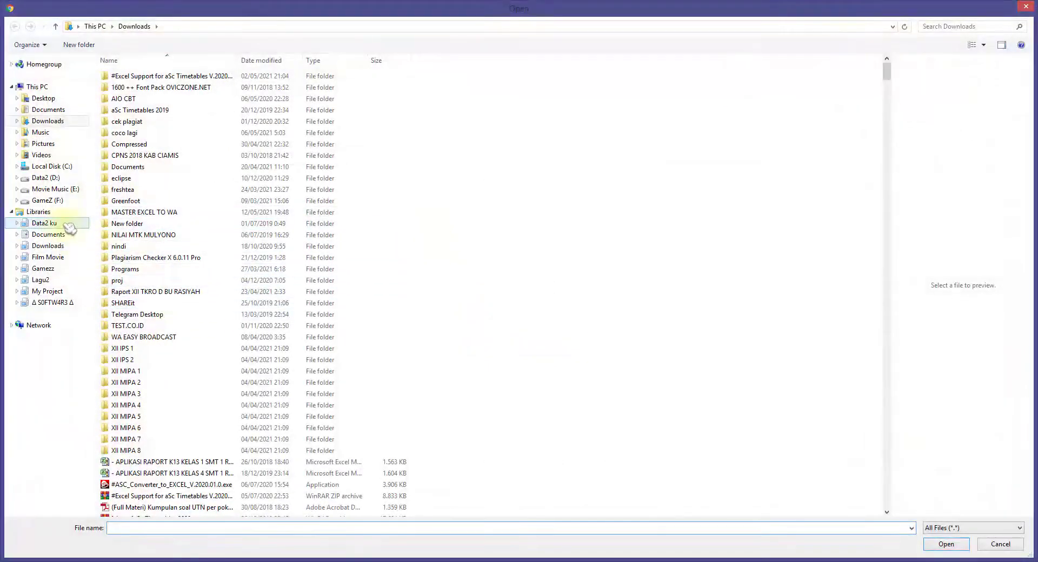
left_click(44, 223)
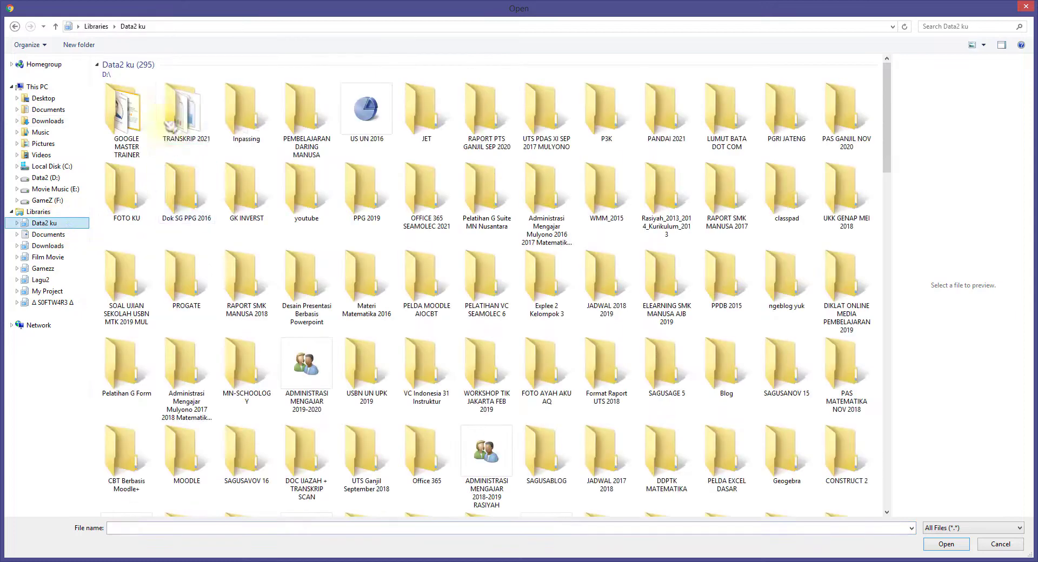
double_click(141, 144)
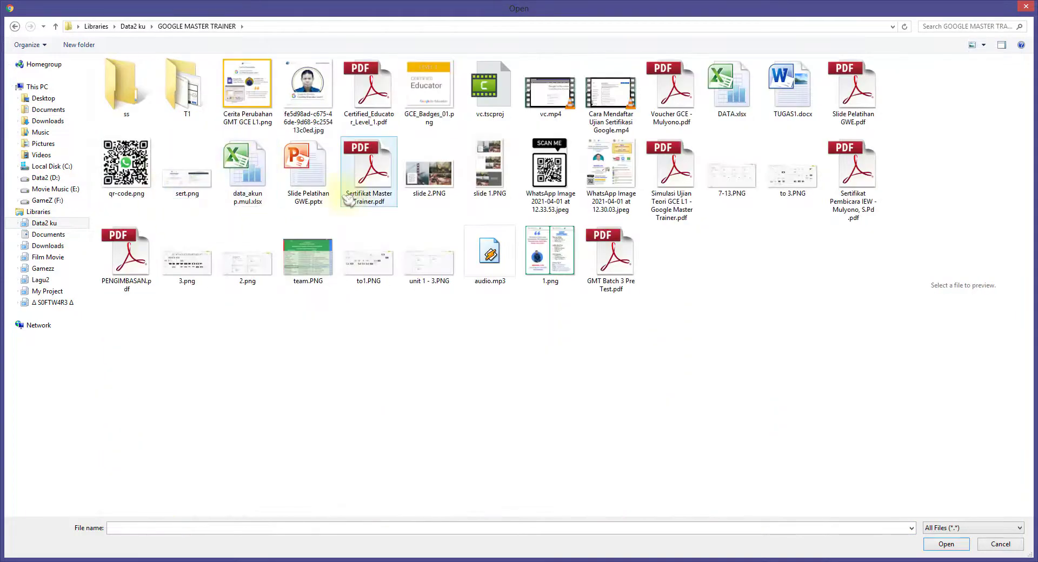
left_click(423, 96)
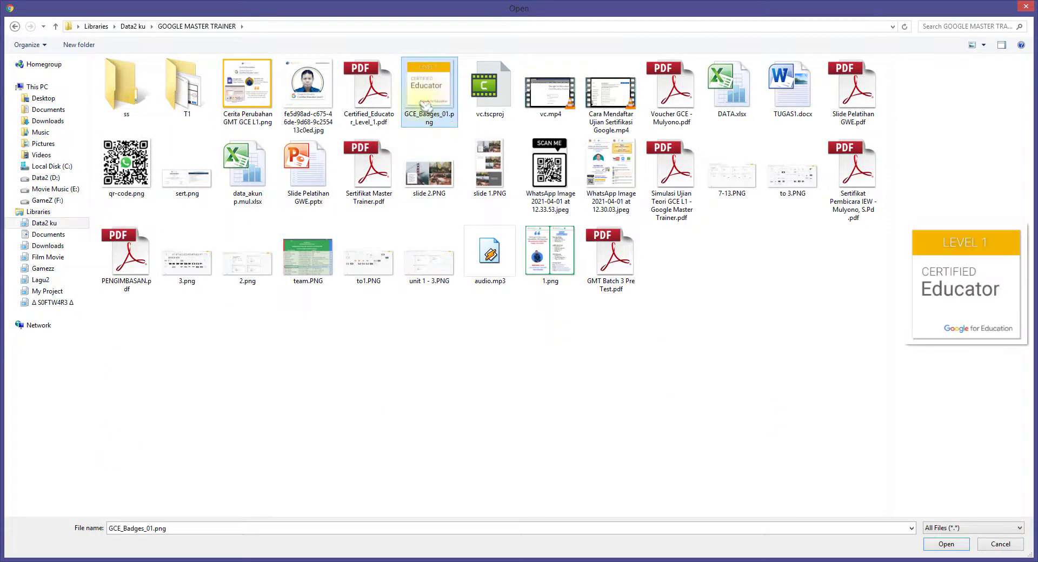
double_click(445, 89)
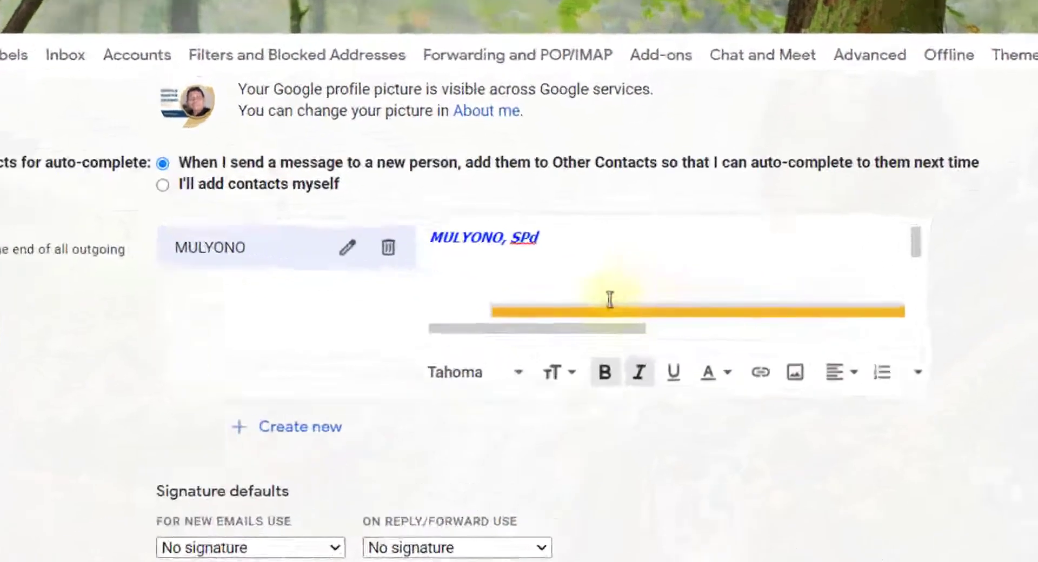
Resize the badge image in the signature to Small
left_click(618, 303)
scroll(573, 310, "down", 3)
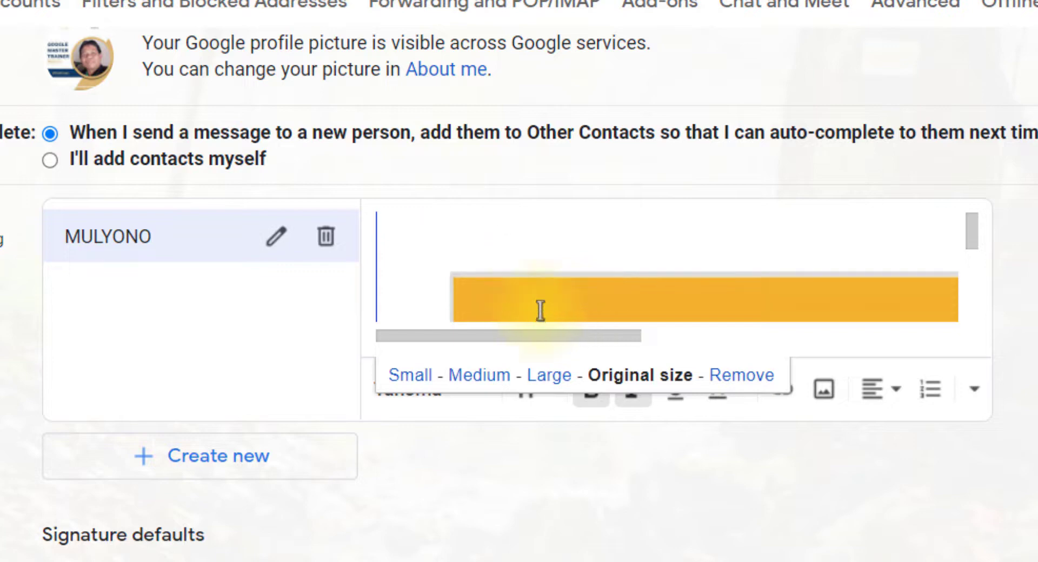
scroll(553, 287, "up", 3)
scroll(605, 292, "down", 1)
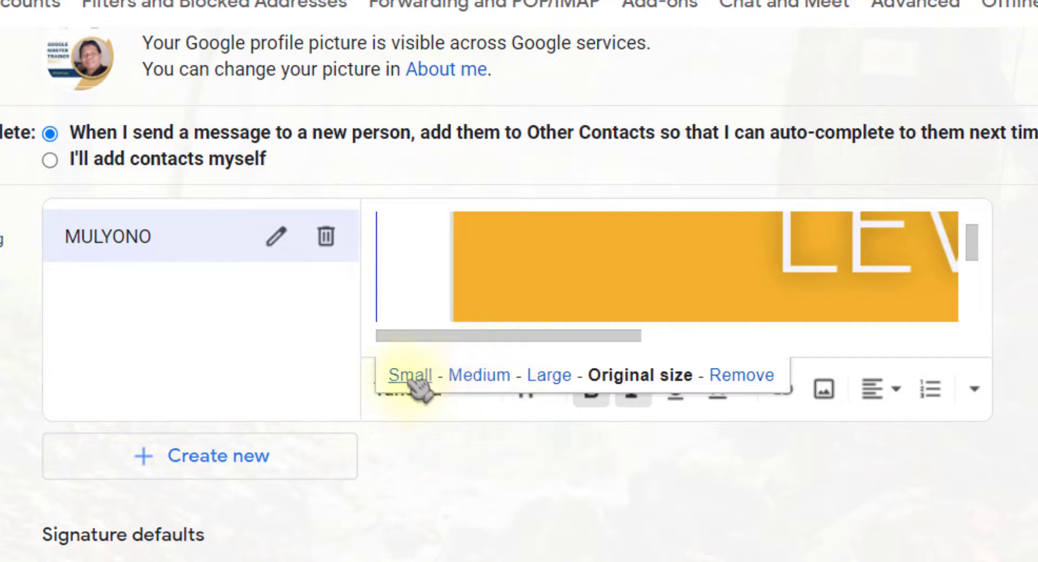
left_click(411, 376)
left_click(608, 297)
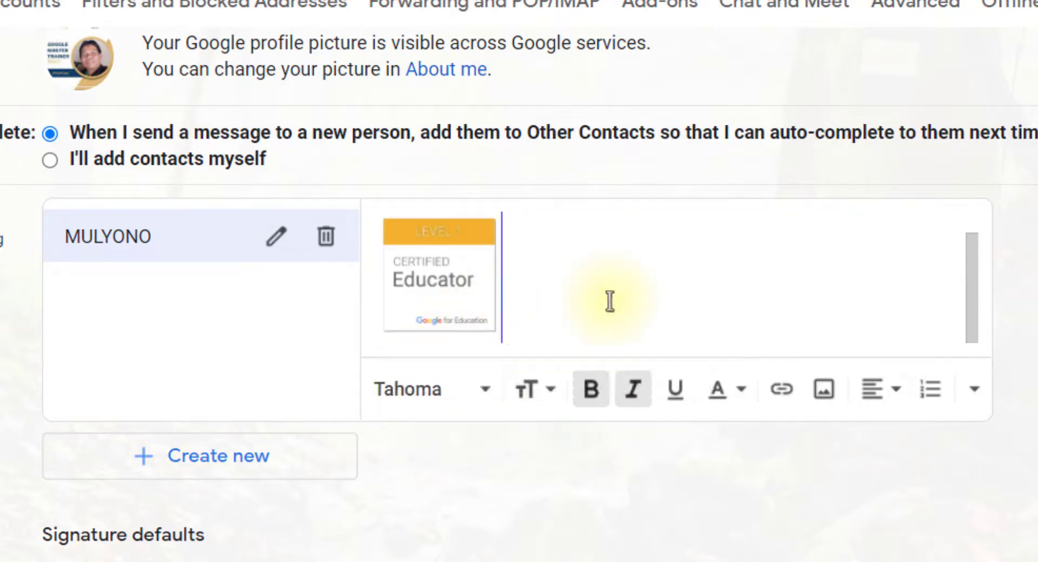
Examine the signature's name text together with the badge image beneath it
scroll(581, 308, "up", 1)
left_click_drag(399, 223, 519, 223)
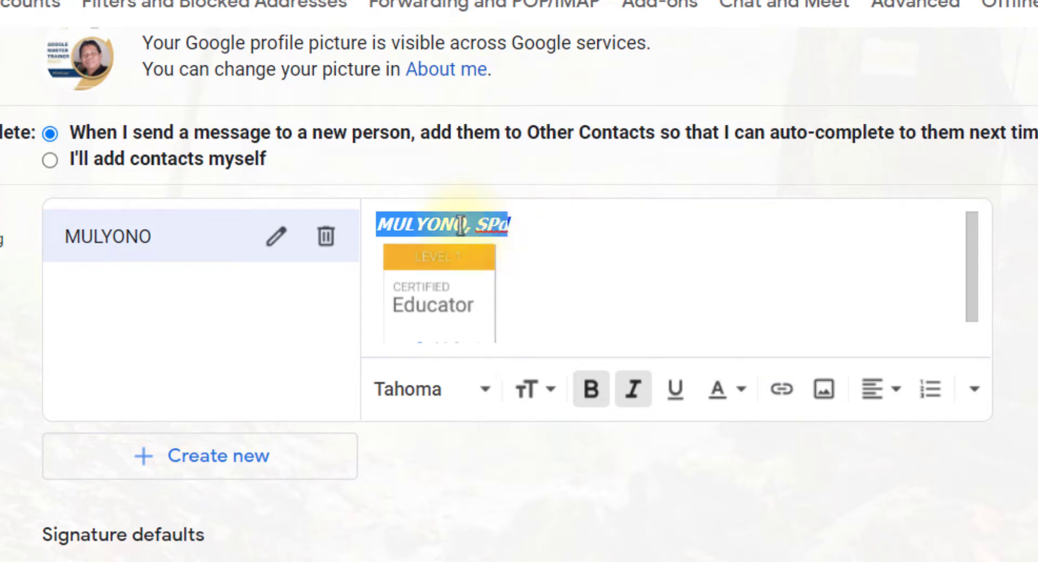
left_click(540, 282)
left_click(500, 282)
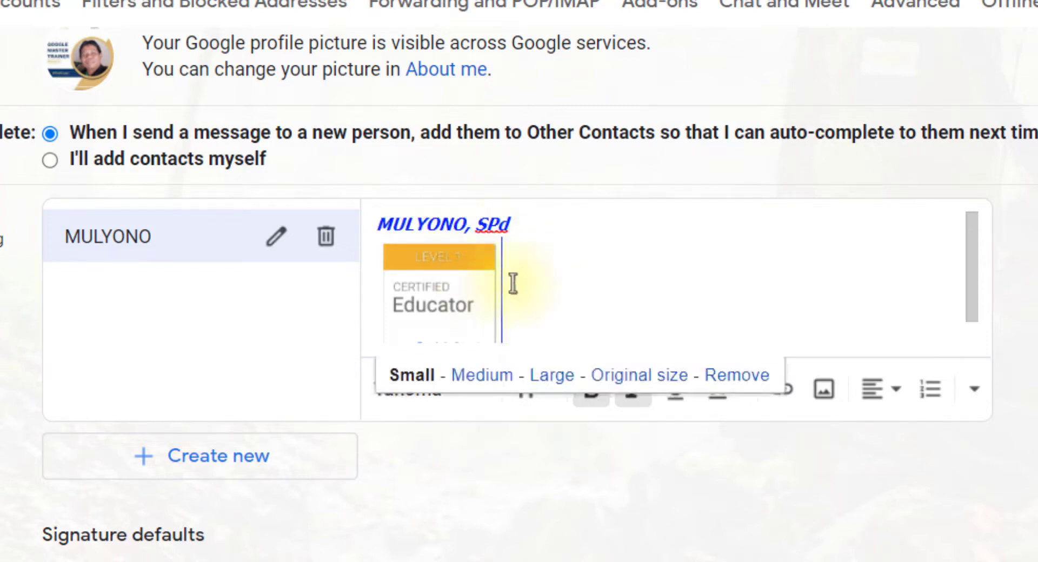
key("ctrl+z")
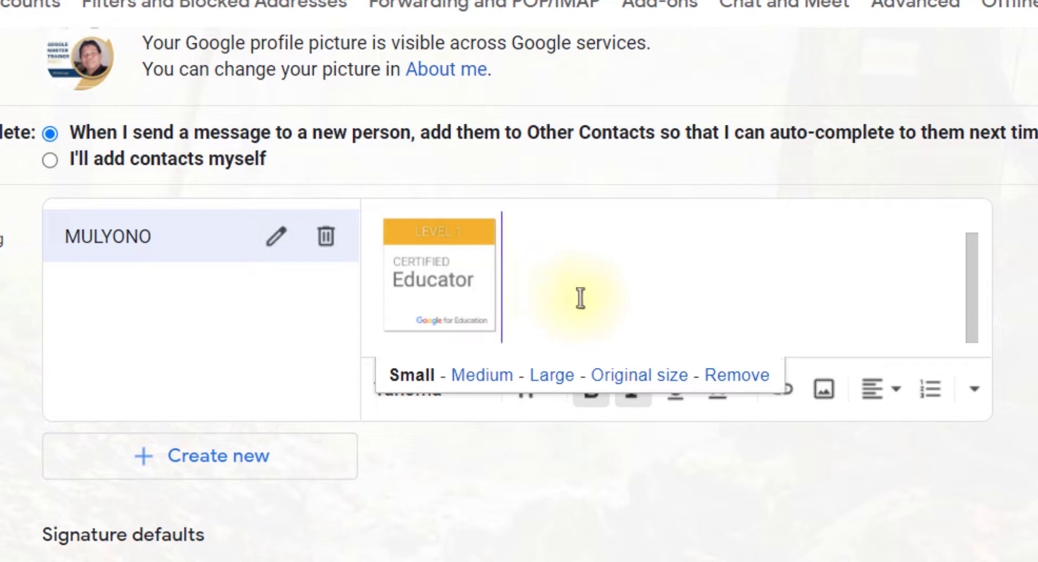
scroll(593, 291, "down", 4)
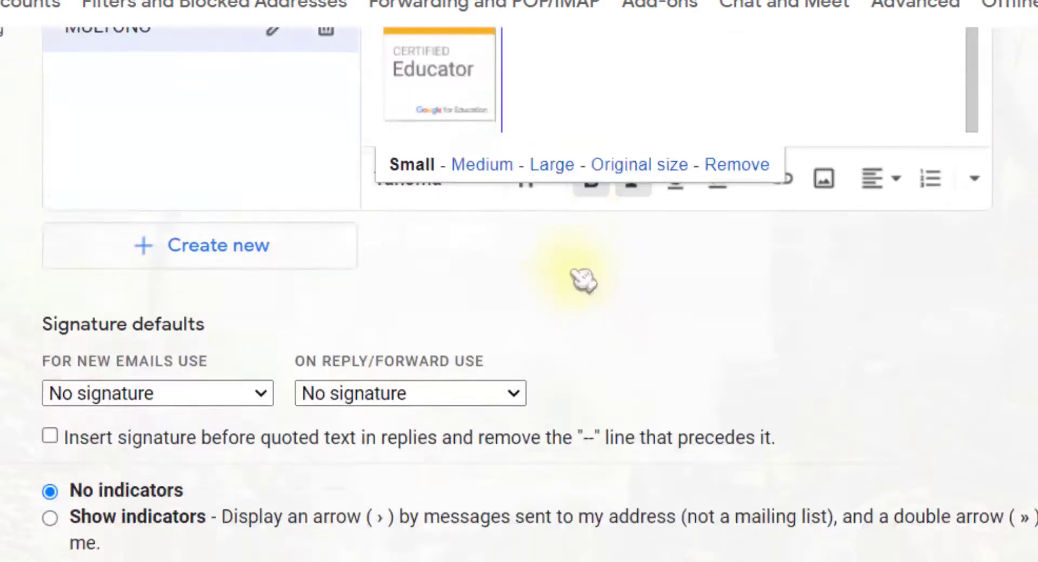
scroll(567, 243, "up", 4)
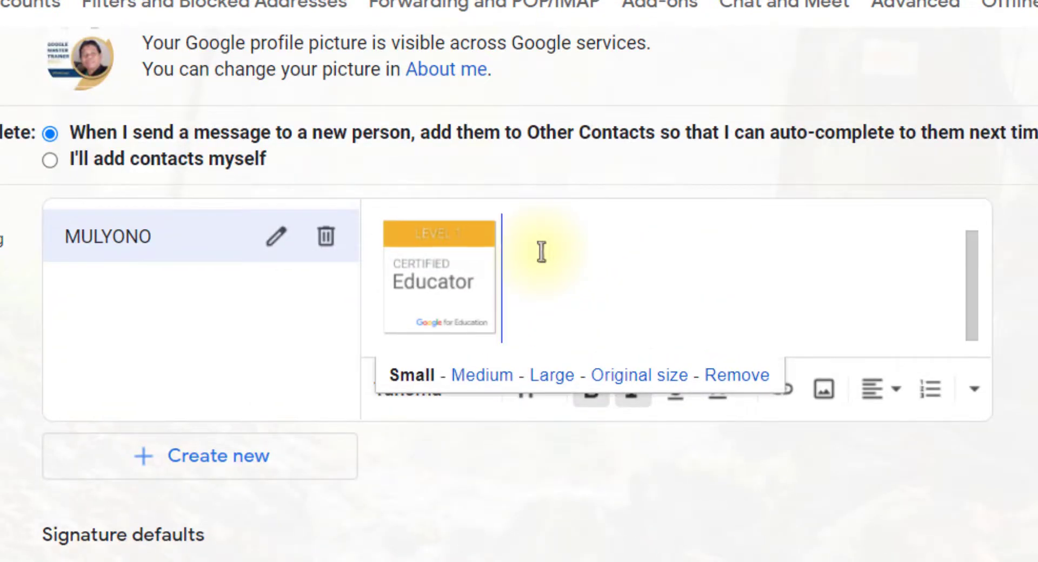
key("ctrl+y")
left_click_drag(383, 221, 514, 271)
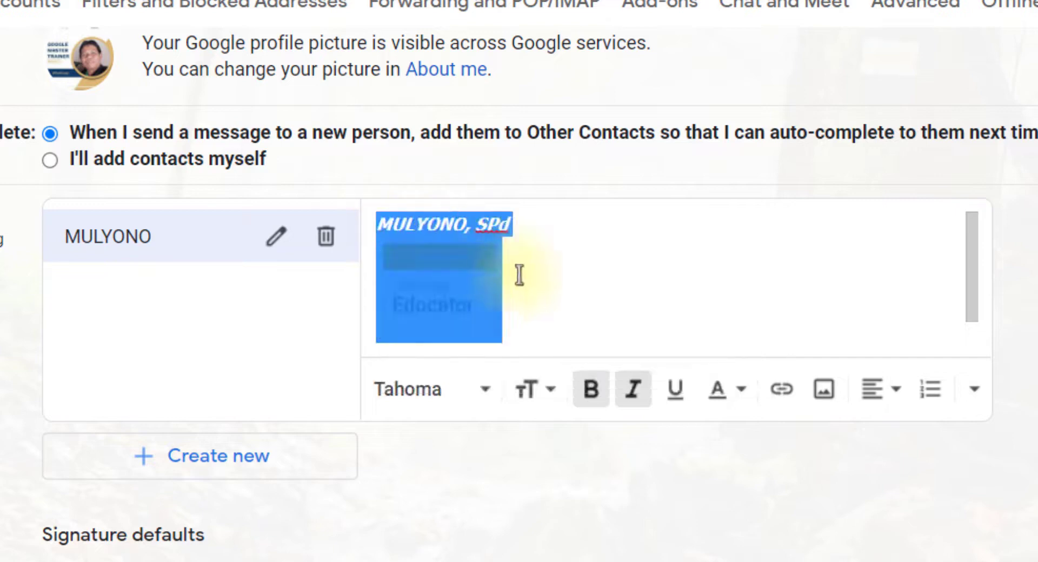
left_click(549, 234)
triple_click(437, 224)
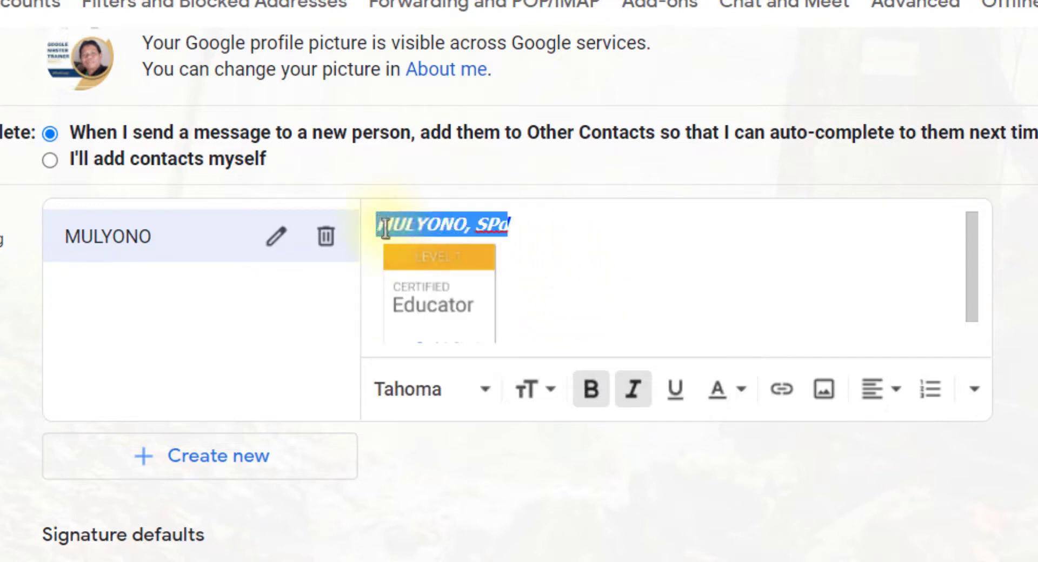
left_click(597, 292)
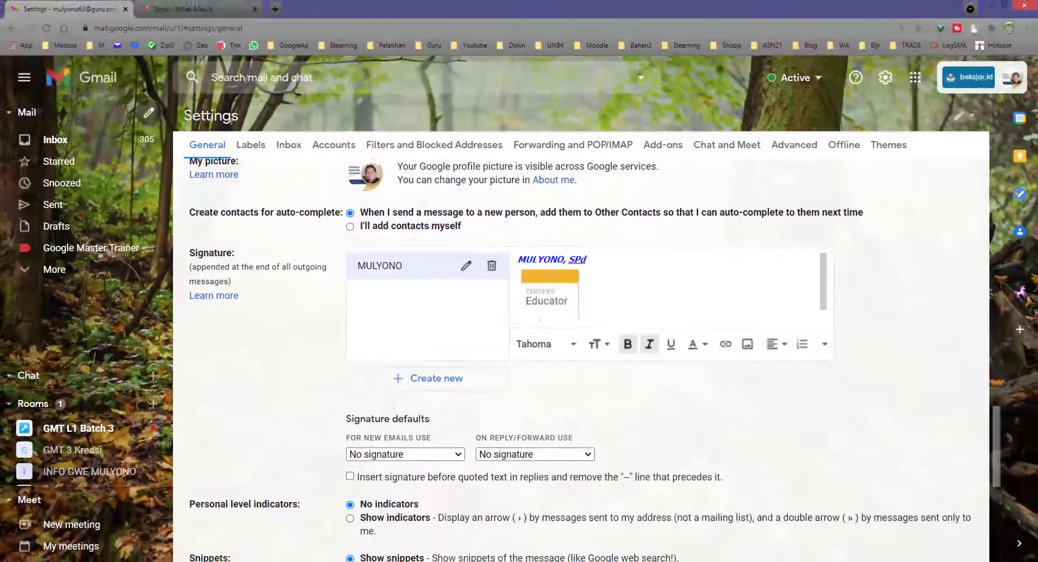
Switch to the Notepad notes, highlight part of the signature instruction, and return to Gmail
key("alt+Tab")
left_click_drag(566, 502, 687, 503)
left_click(869, 282)
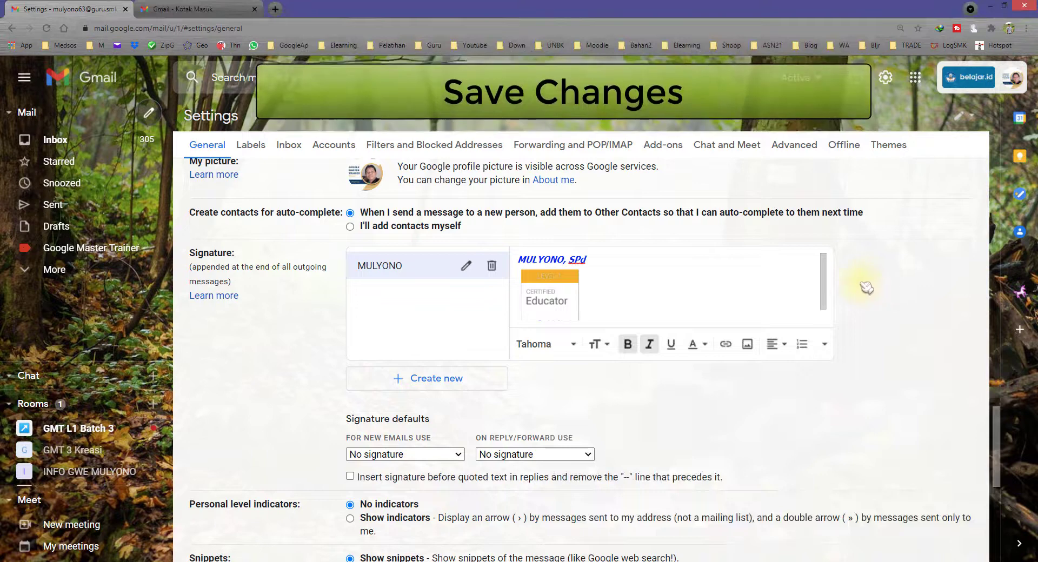
Save the changes made in the General settings
scroll(867, 288, "down", 3)
scroll(866, 288, "down", 4)
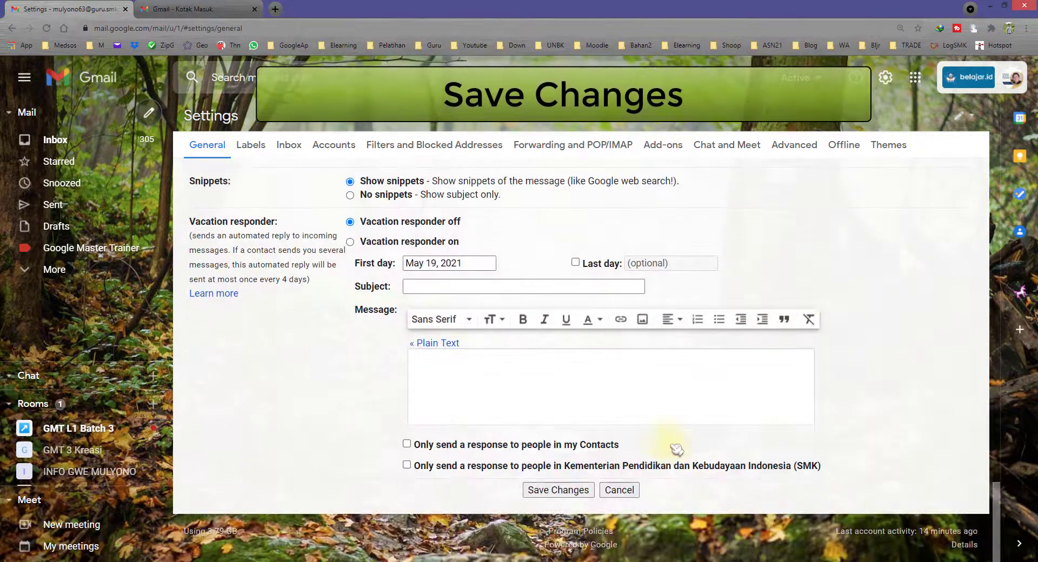
left_click(562, 491)
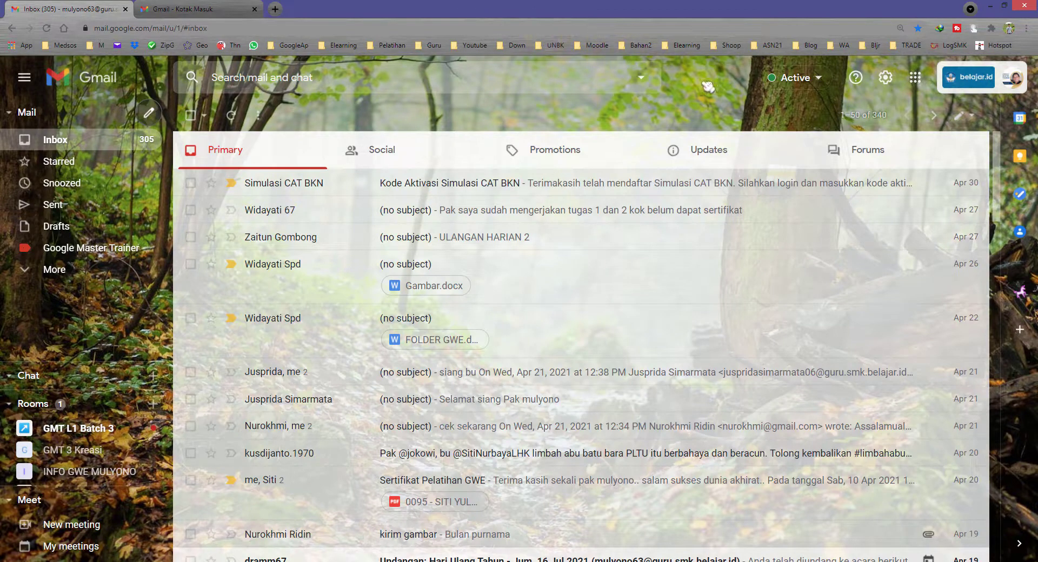
Reopen Gmail's full settings, find the Signature defaults section, and highlight its heading and the "For new emails use" label
left_click(885, 77)
left_click(928, 148)
scroll(697, 330, "down", 20)
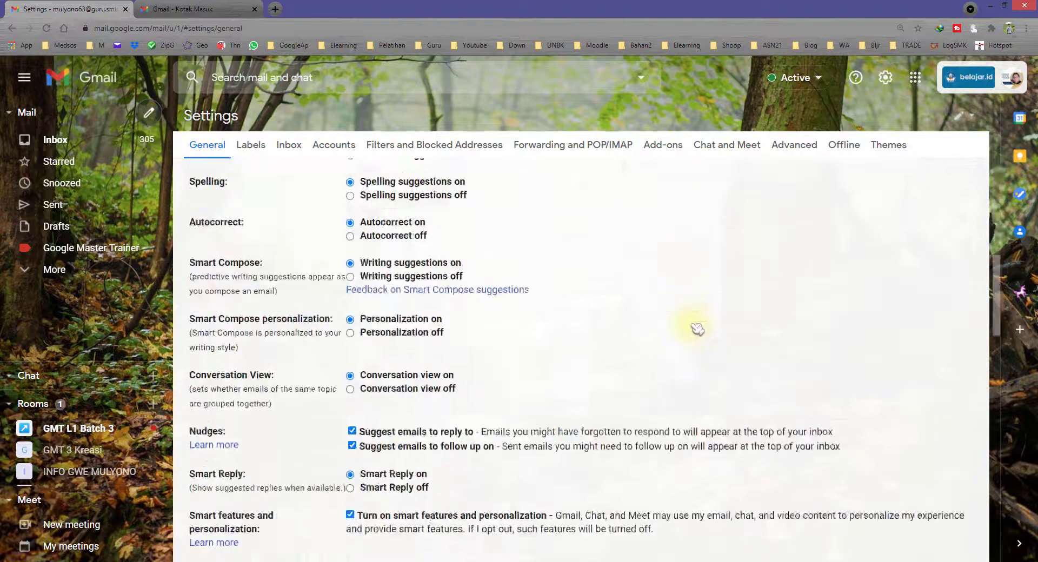
scroll(741, 320, "up", 3)
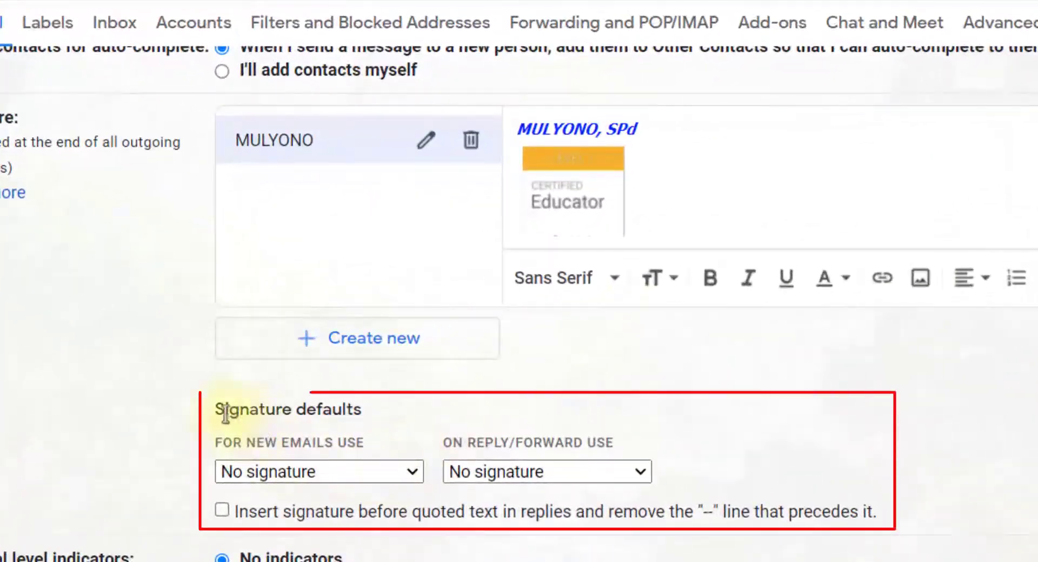
left_click_drag(281, 412, 359, 410)
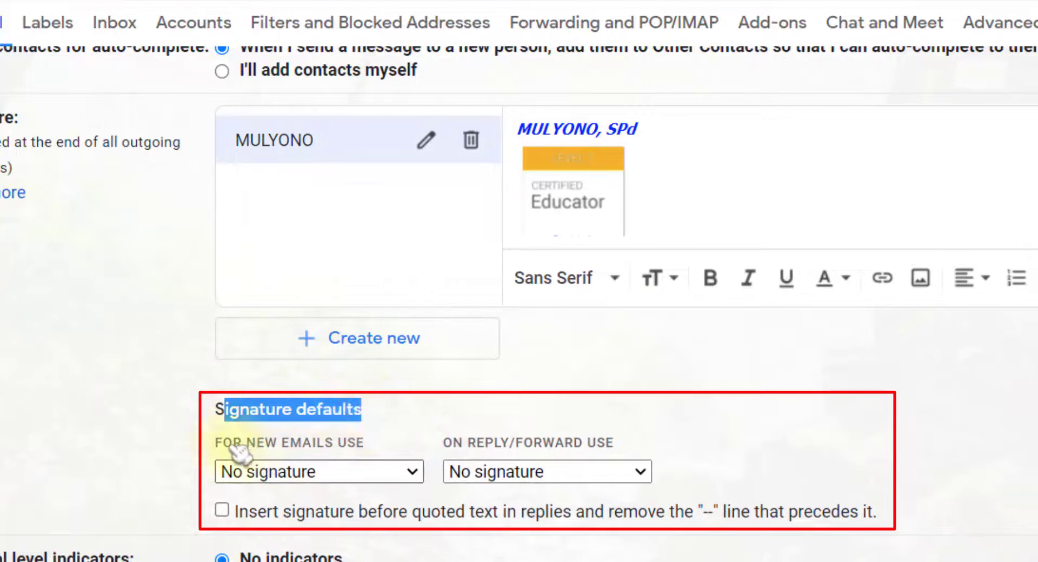
left_click(276, 452)
left_click_drag(223, 443, 364, 455)
Set the newly created signature as the default for both new emails and replies/forwards
left_click(329, 478)
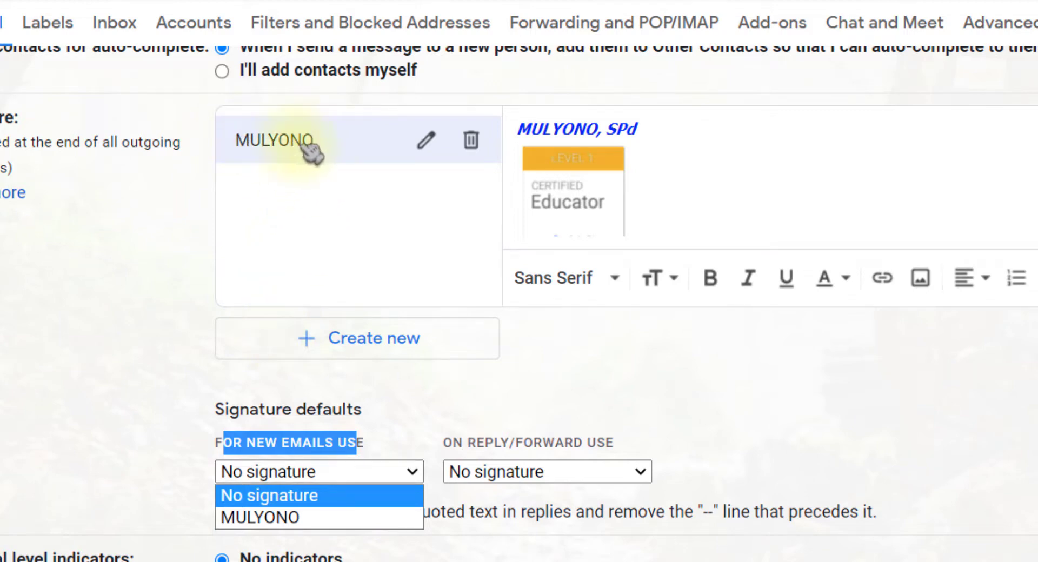
left_click(304, 518)
left_click(457, 472)
left_click(497, 519)
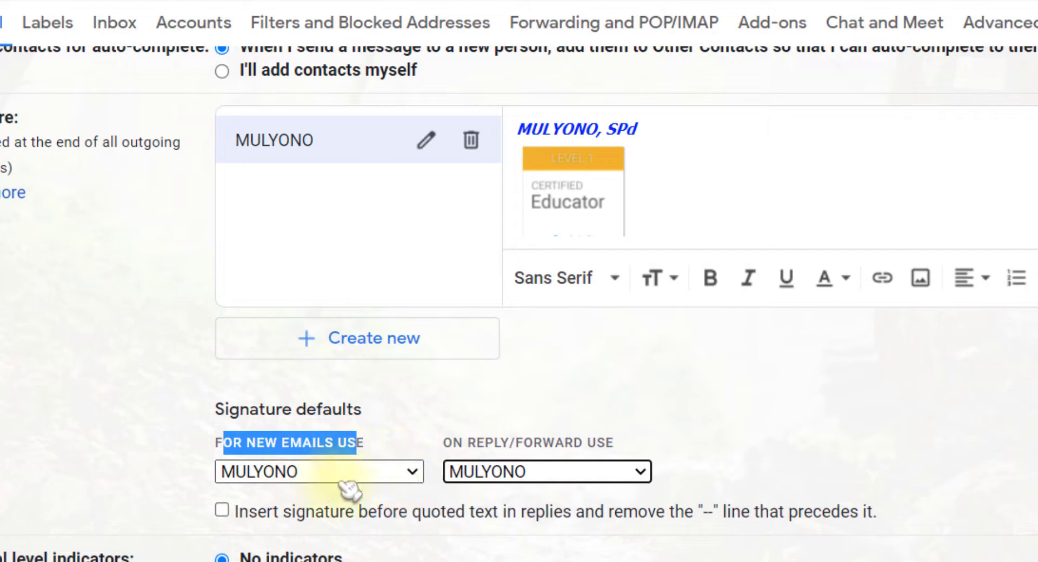
left_click(181, 470)
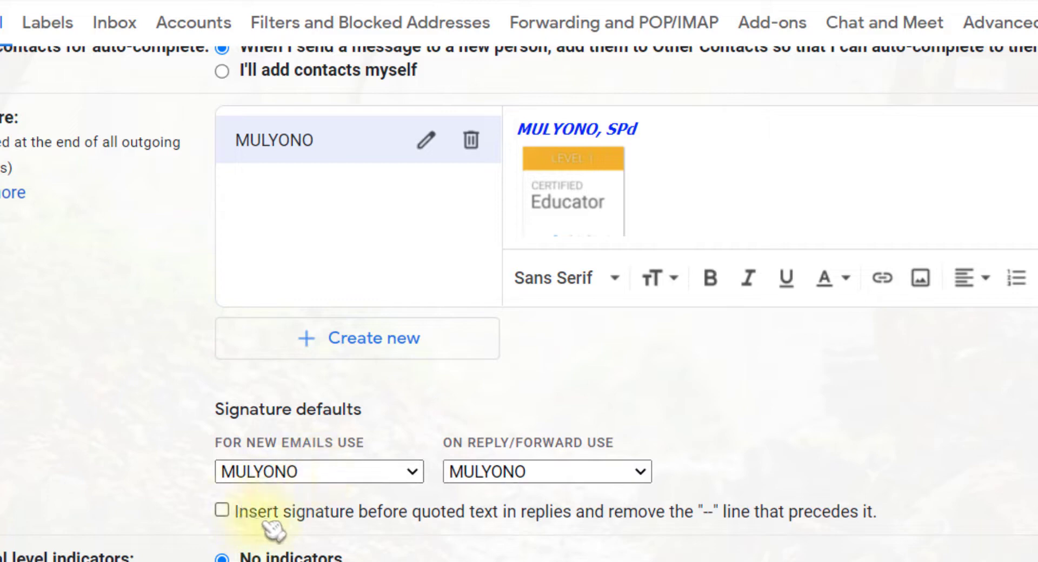
Enable inserting the signature before quoted text in replies without the "--" line, and save the settings changes
left_click(432, 517)
left_click(348, 479)
left_click(340, 517)
left_click(475, 478)
left_click(475, 518)
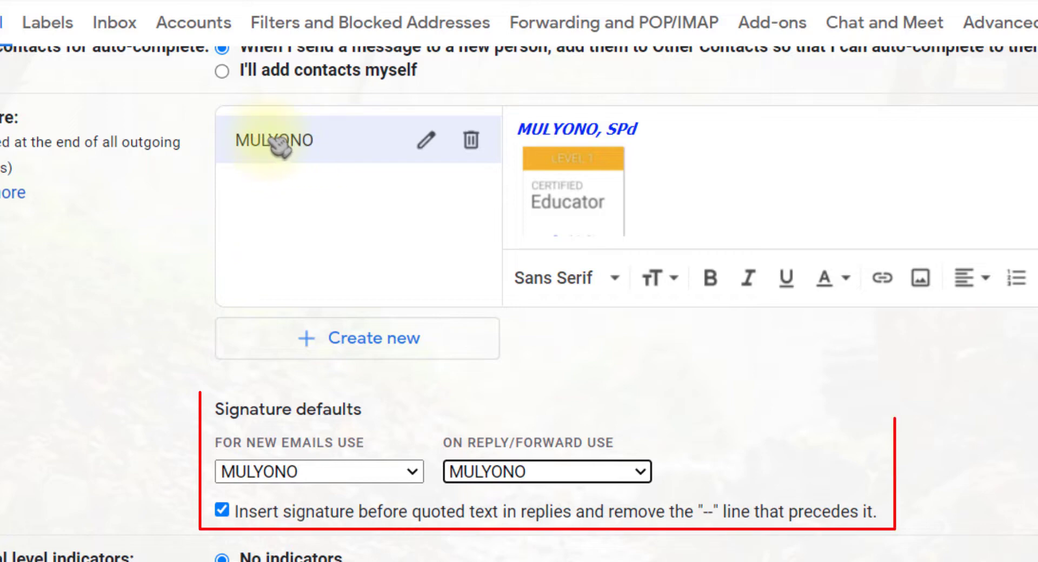
left_click(570, 413)
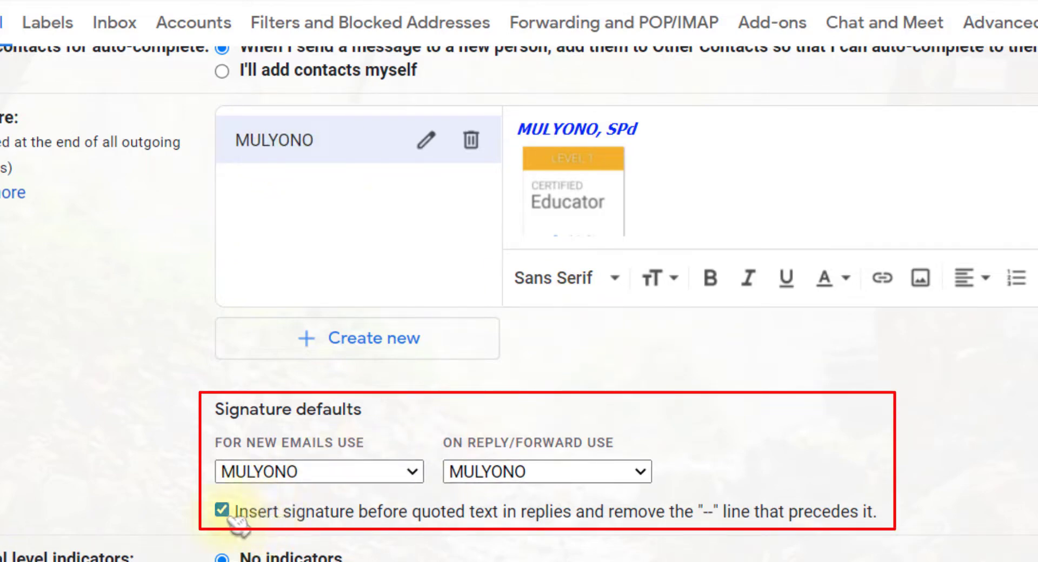
scroll(176, 488, "down", 6)
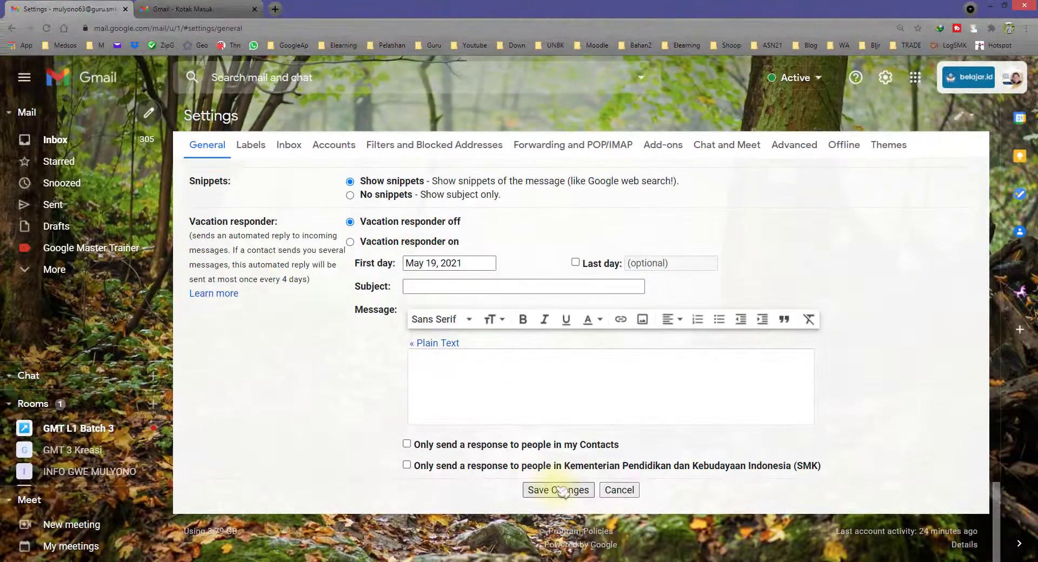
left_click(562, 490)
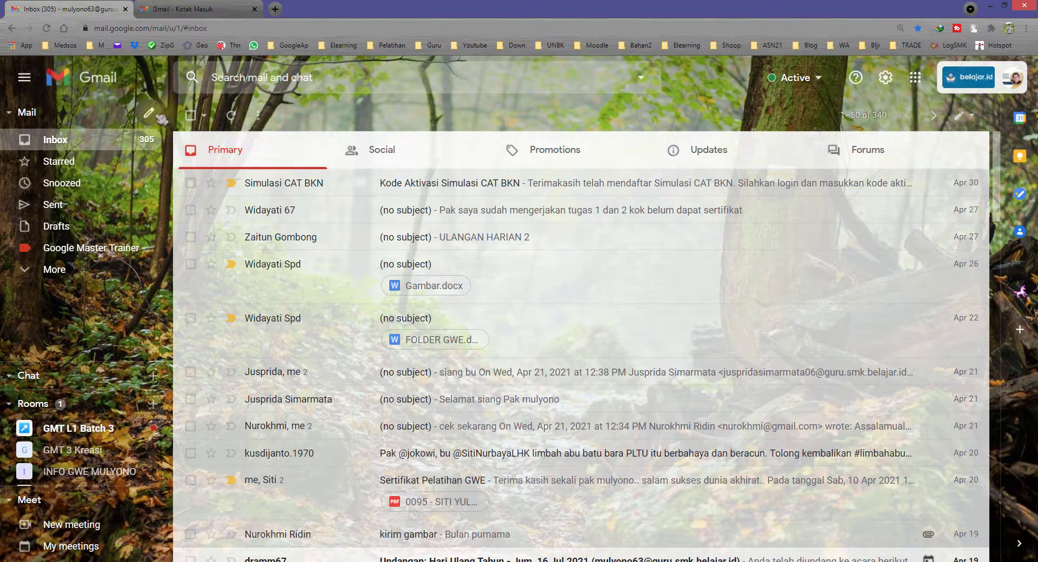
Check how the signature appears in a blank new message, and close that message without sending it
left_click(168, 9)
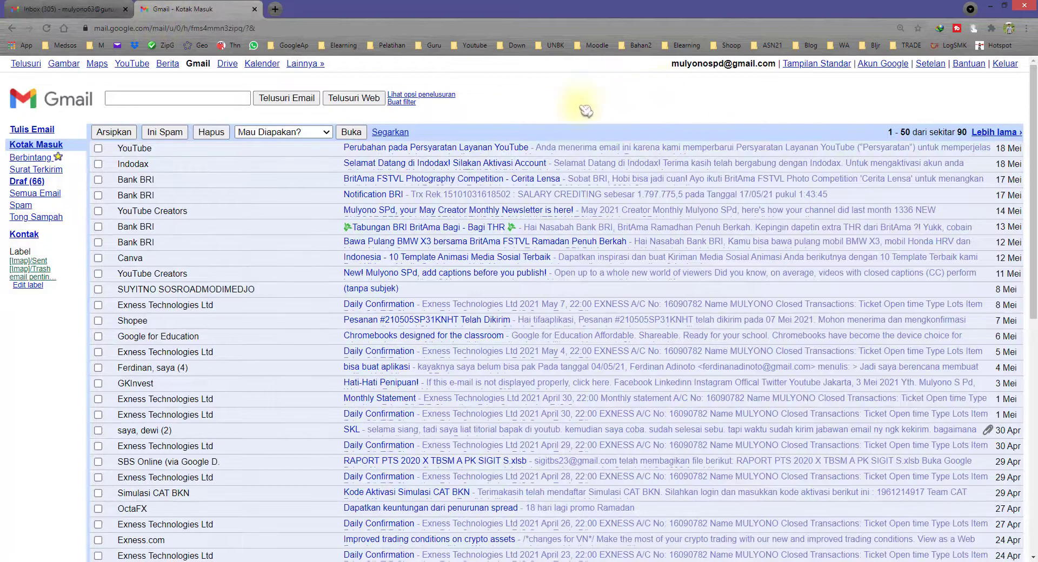
left_click(92, 9)
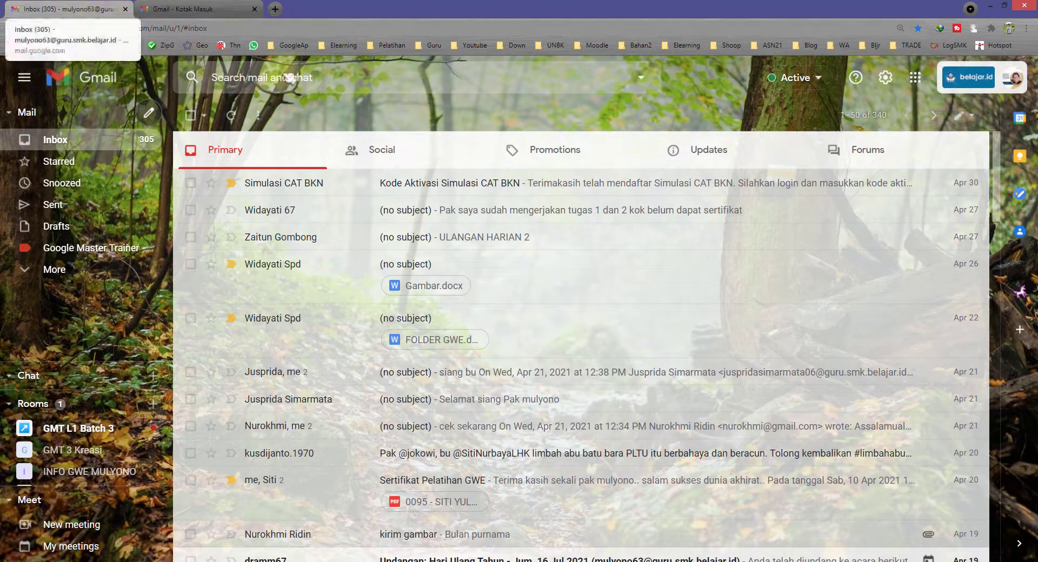
left_click(152, 114)
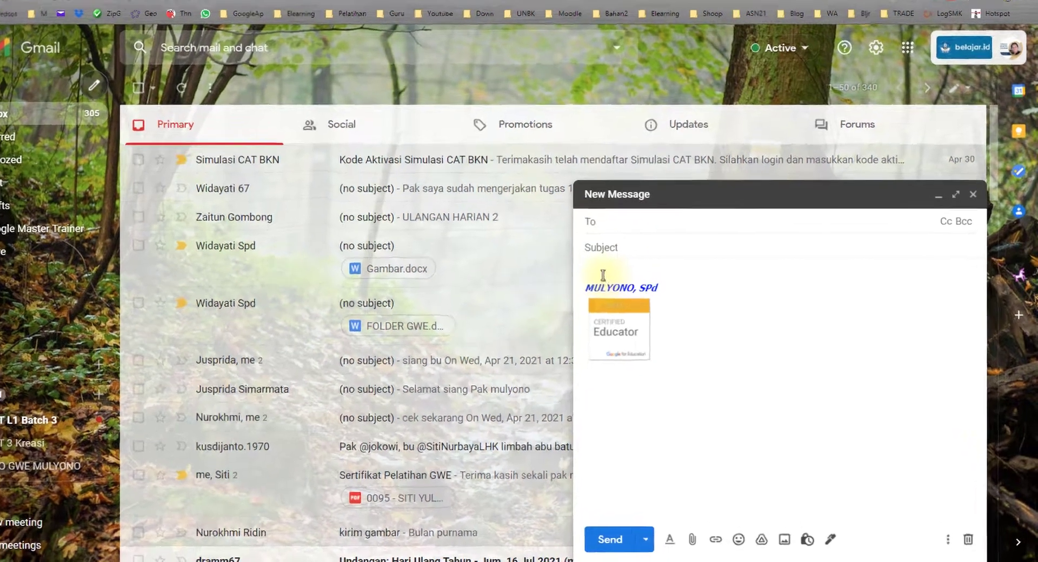
left_click(640, 295)
mouse_move(475, 180)
left_mouse_down()
mouse_move(464, 192)
mouse_move(579, 254)
mouse_move(463, 187)
mouse_move(541, 195)
mouse_move(470, 266)
left_mouse_up()
left_click(543, 211)
left_click(508, 207)
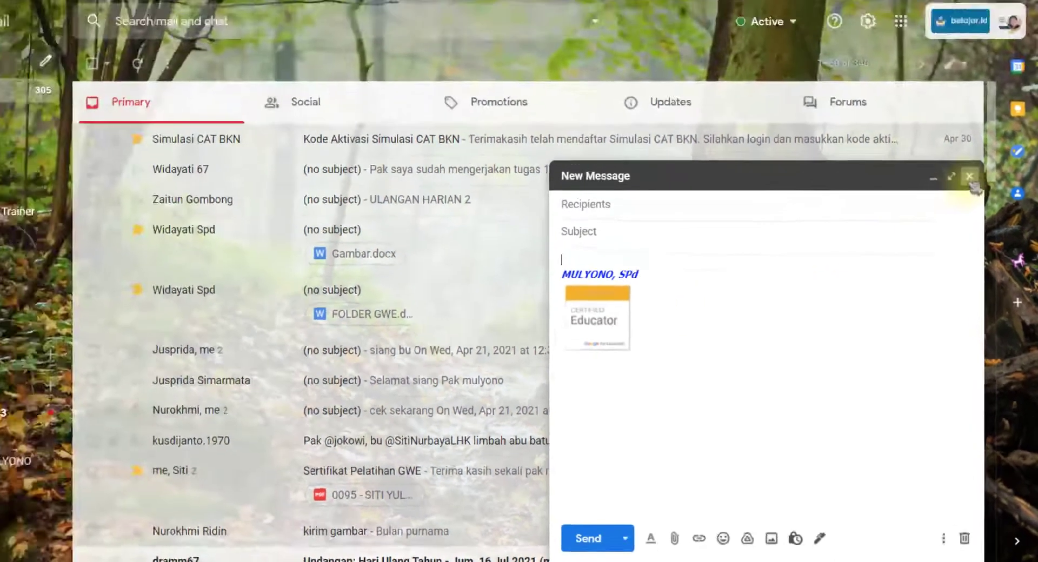
key("Escape")
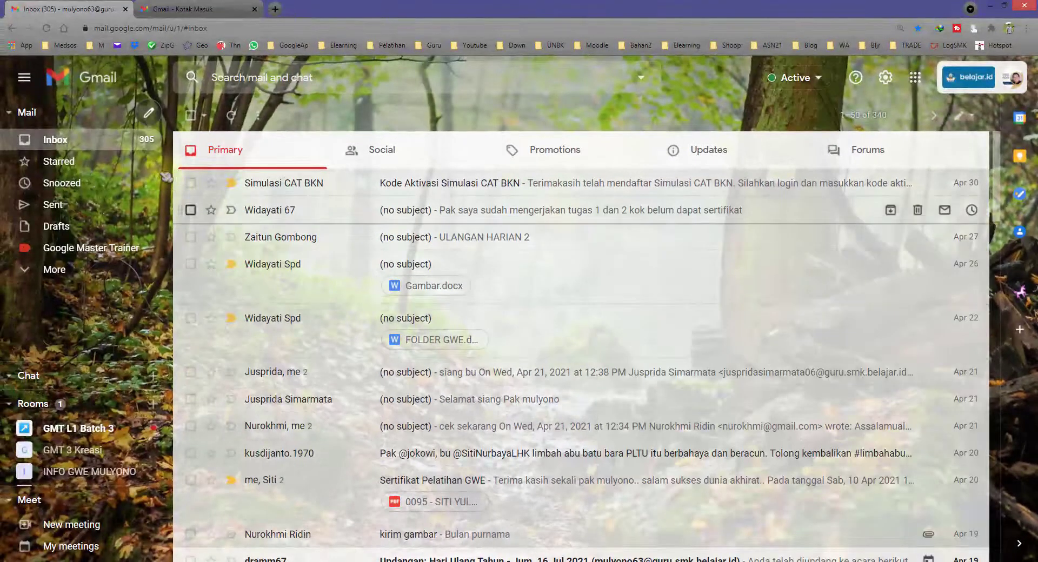
Compose a message to the second account's e-mail address with subject "test" and body "Nyoba", leaving blank lines above the signature
left_click(152, 115)
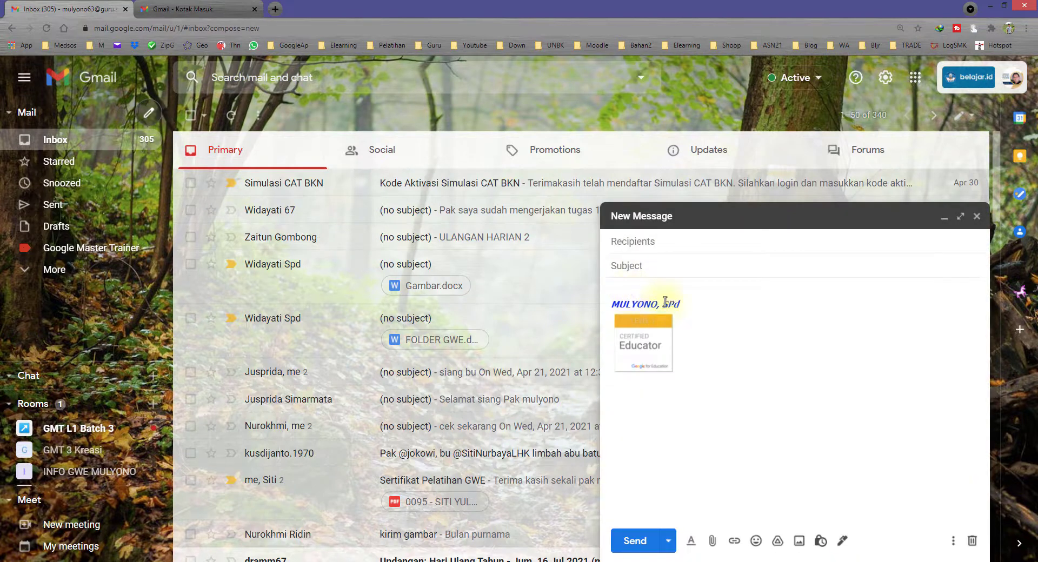
left_click(960, 216)
left_click(152, 171)
left_click(907, 98)
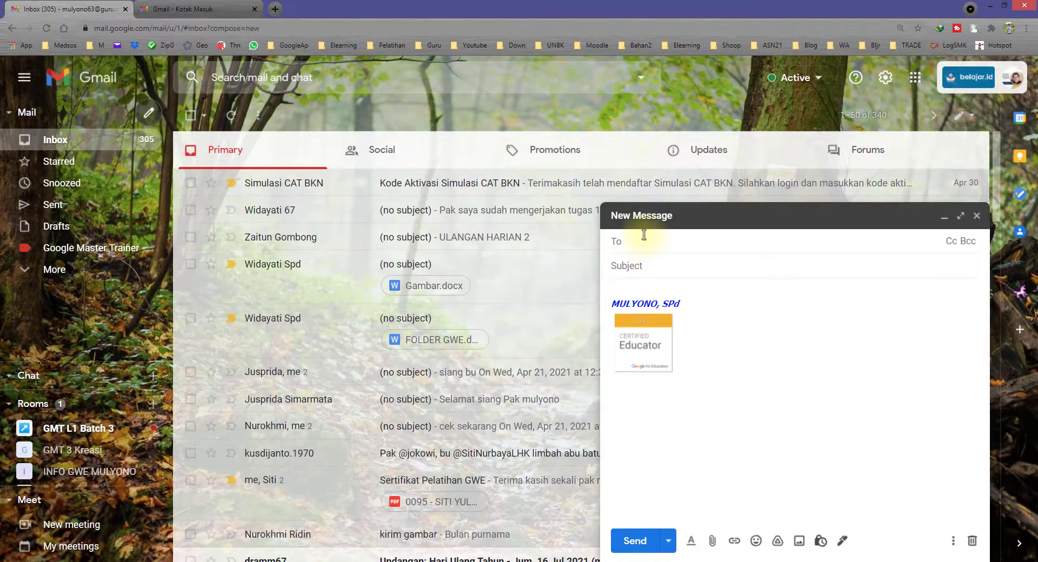
type("mul")
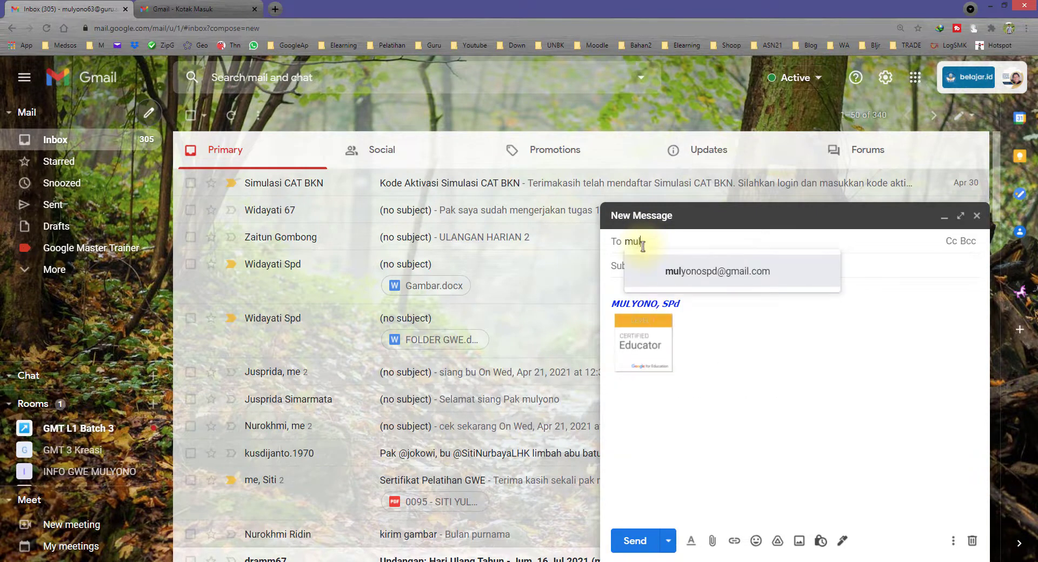
left_click(711, 274)
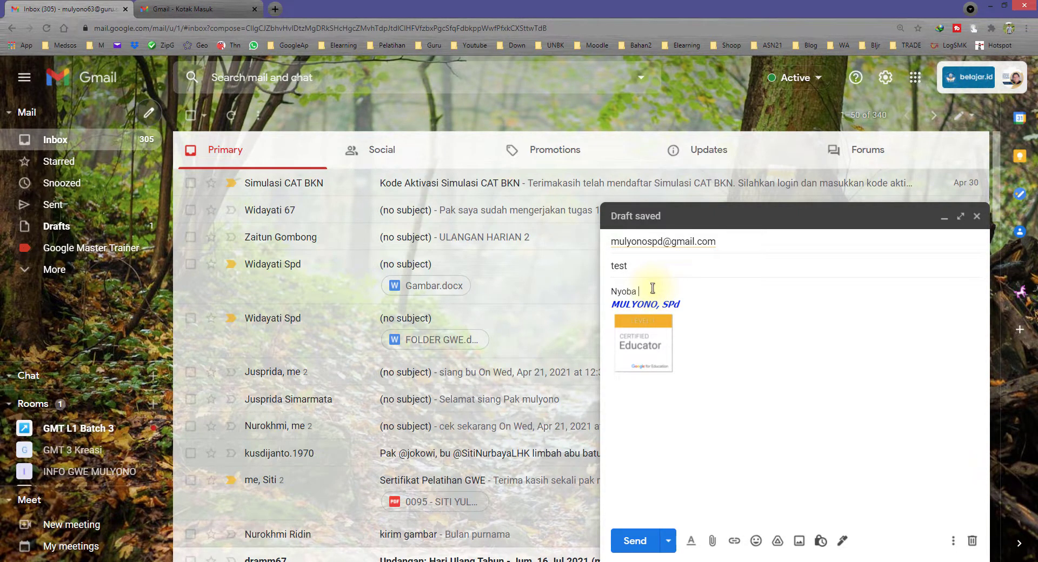
key("Return")
key("Return")
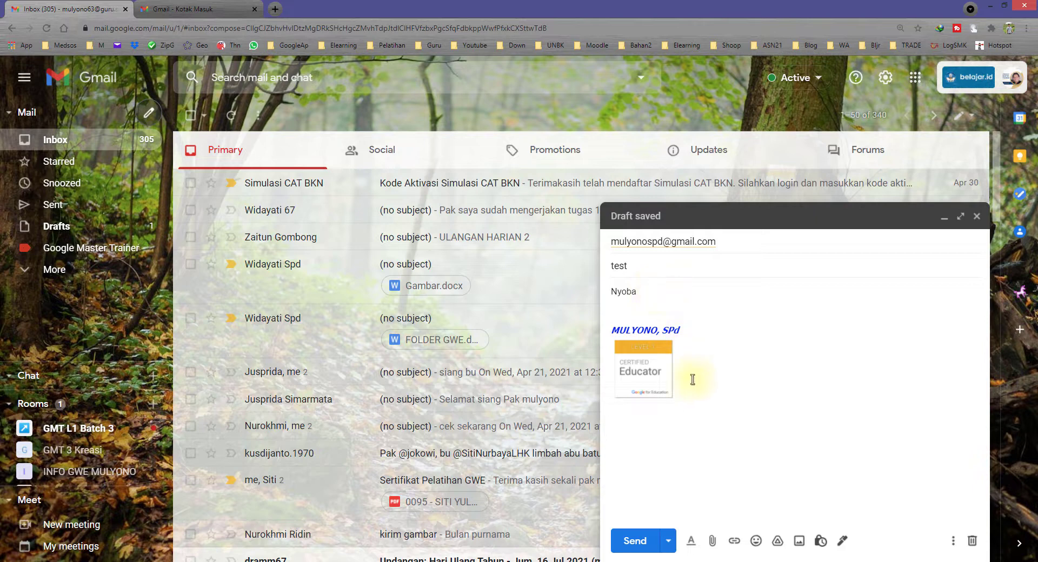
Check the signature name and badge below the message text, and send the test email
left_click_drag(703, 383, 676, 327)
left_click(713, 355)
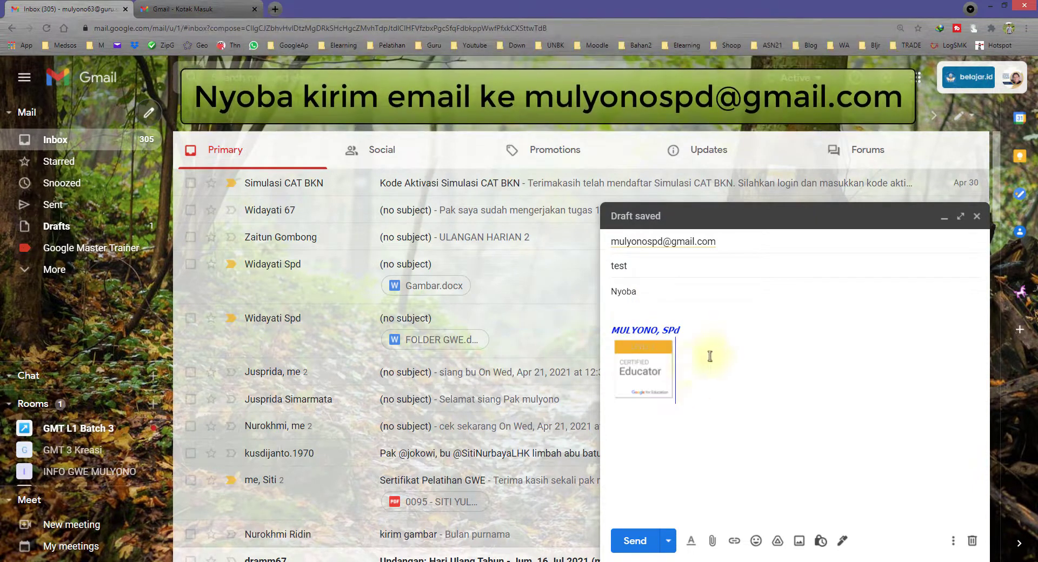
left_click(626, 320)
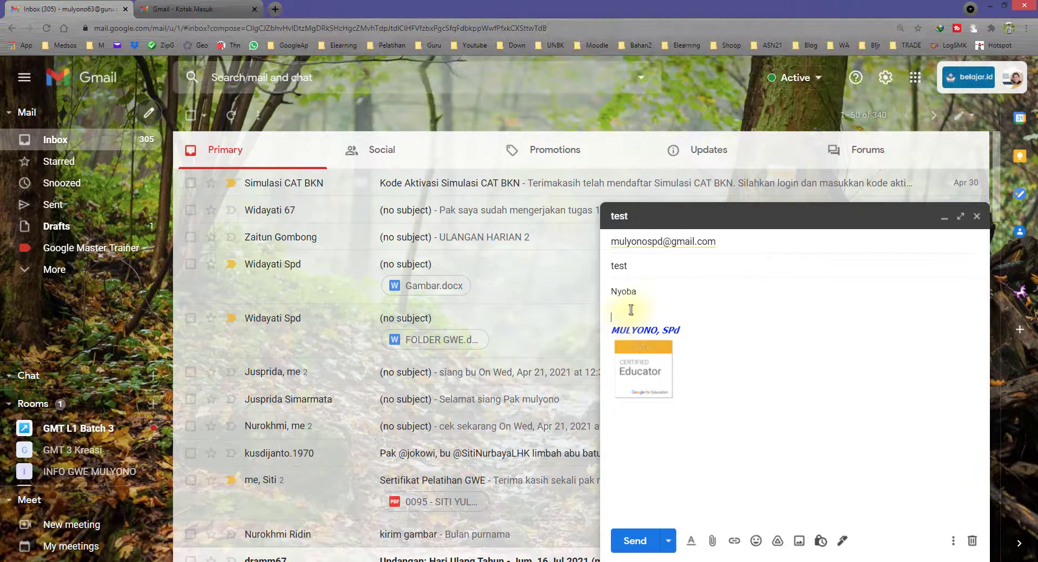
left_click_drag(630, 310, 695, 389)
left_click(729, 394)
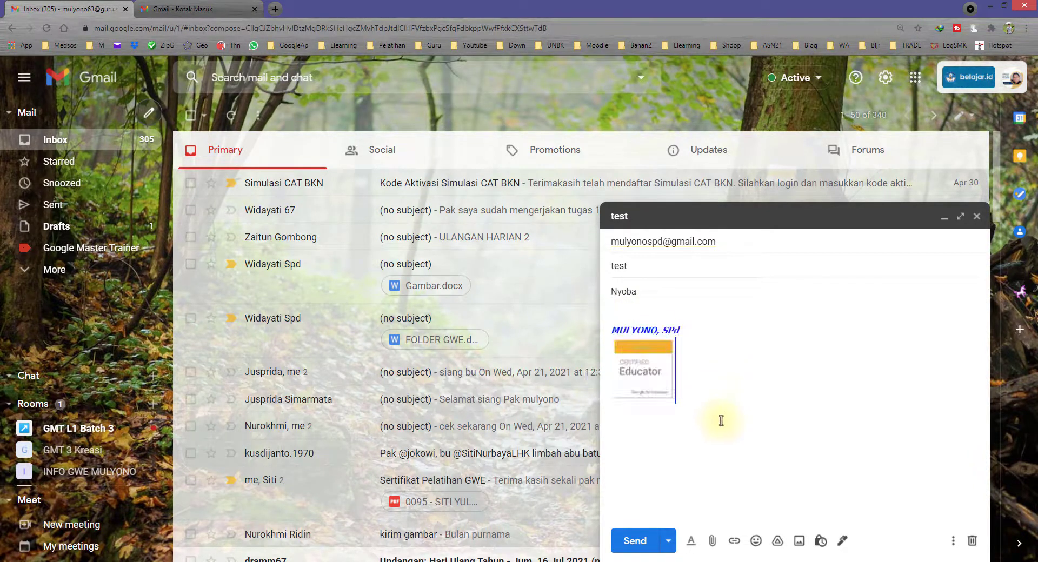
left_click(635, 544)
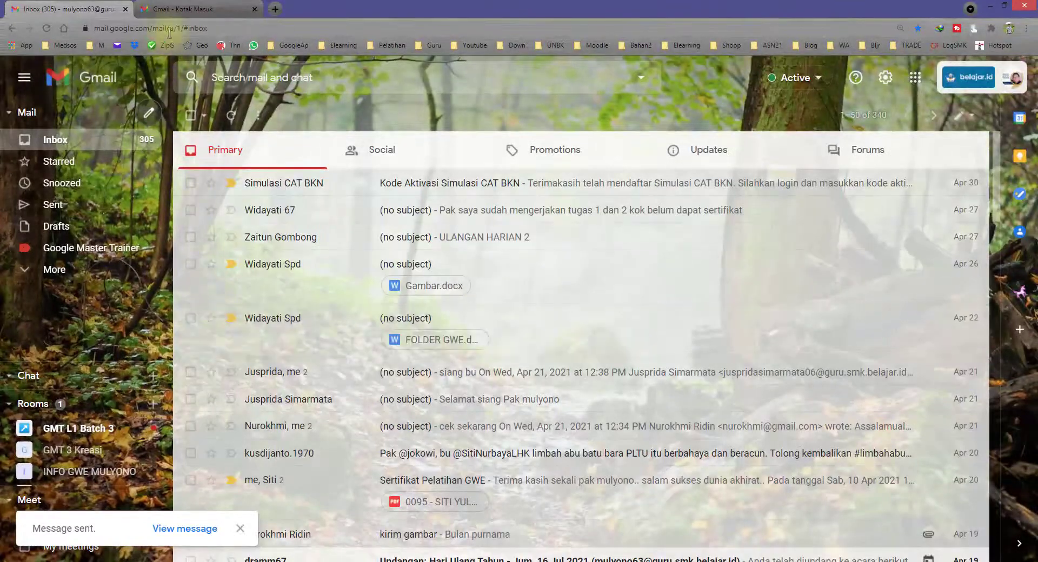
Open the received "test" email in the second account's refreshed inbox and always display external images from its sender
left_click(181, 8)
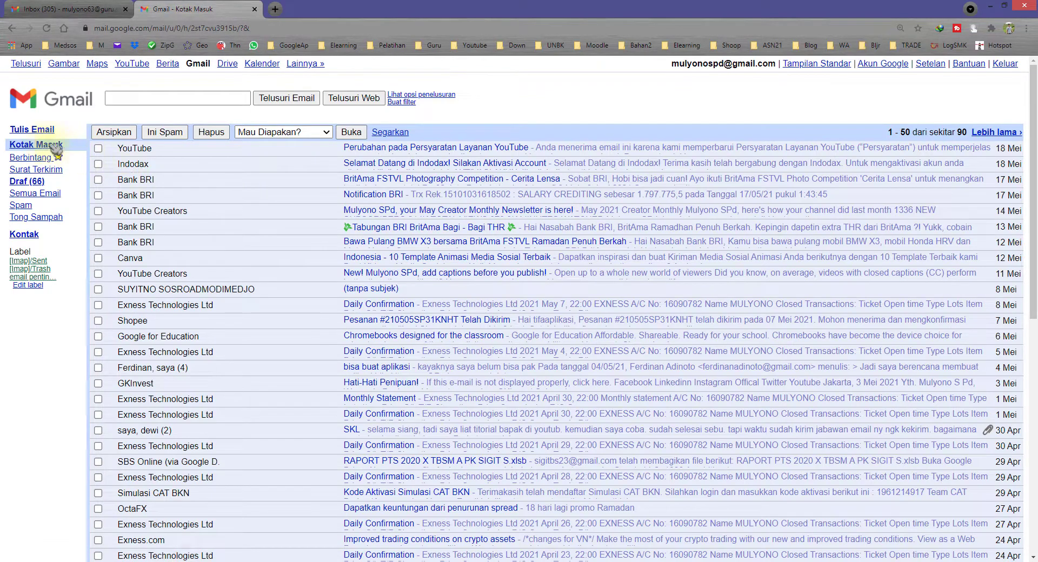
left_click(38, 144)
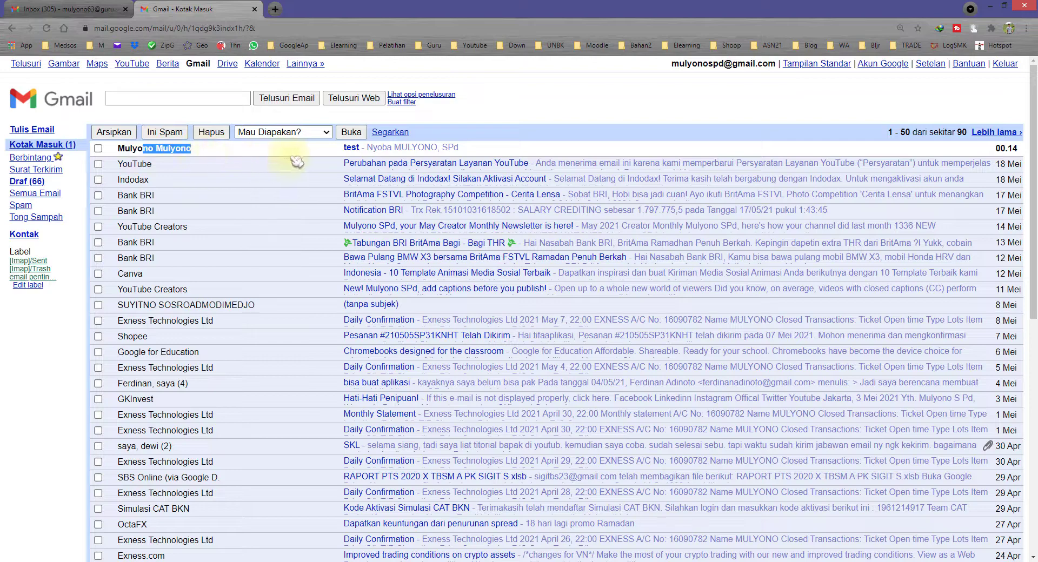
left_click(354, 149)
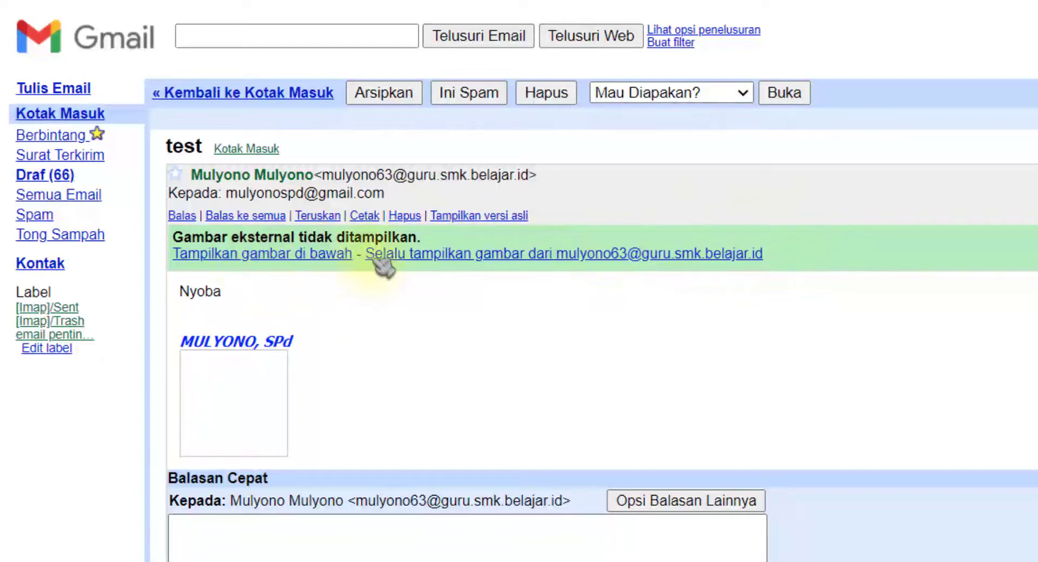
left_click(446, 255)
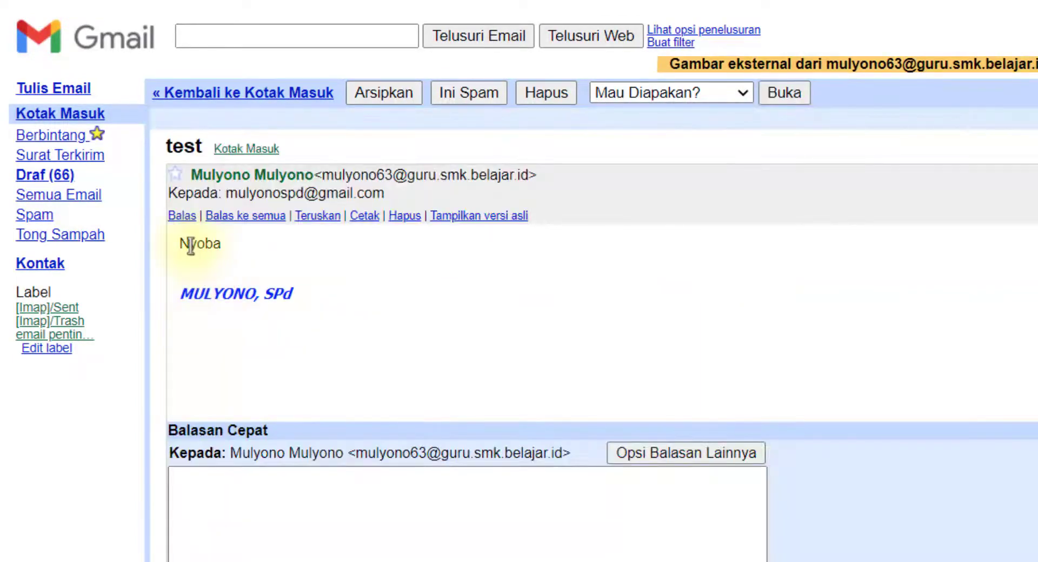
Examine the received email's body text, the formatted signature name and the badge image by highlighting each of them
left_click_drag(189, 245, 271, 250)
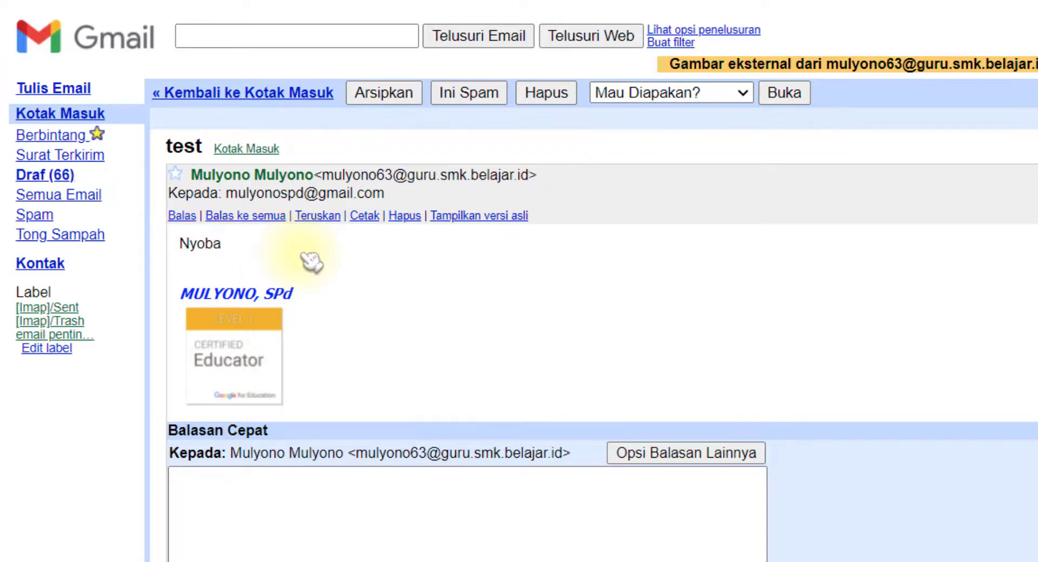
mouse_move(193, 293)
left_mouse_down()
mouse_move(340, 342)
mouse_move(197, 273)
mouse_move(319, 299)
left_mouse_up()
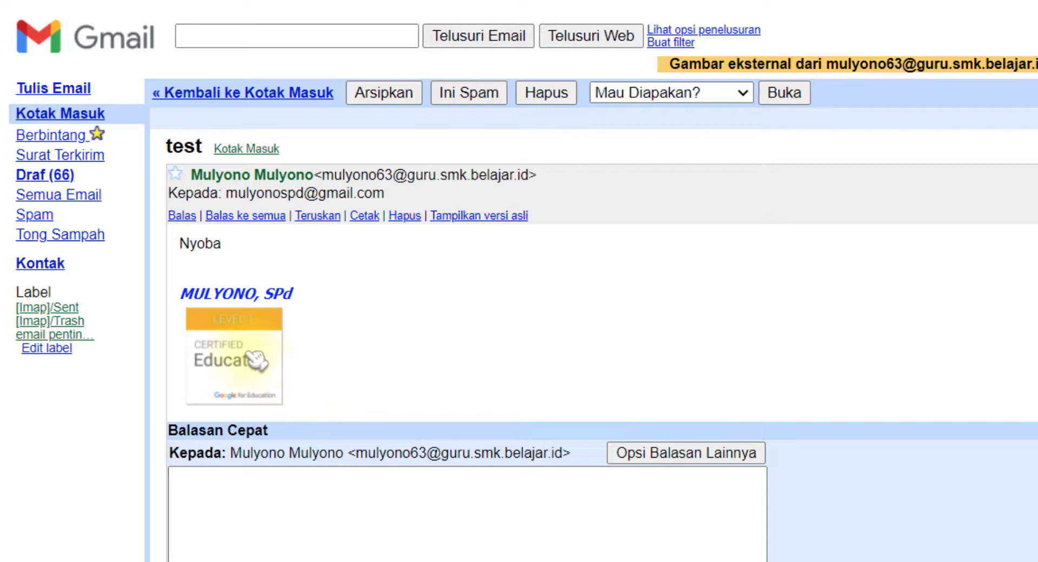
double_click(204, 324)
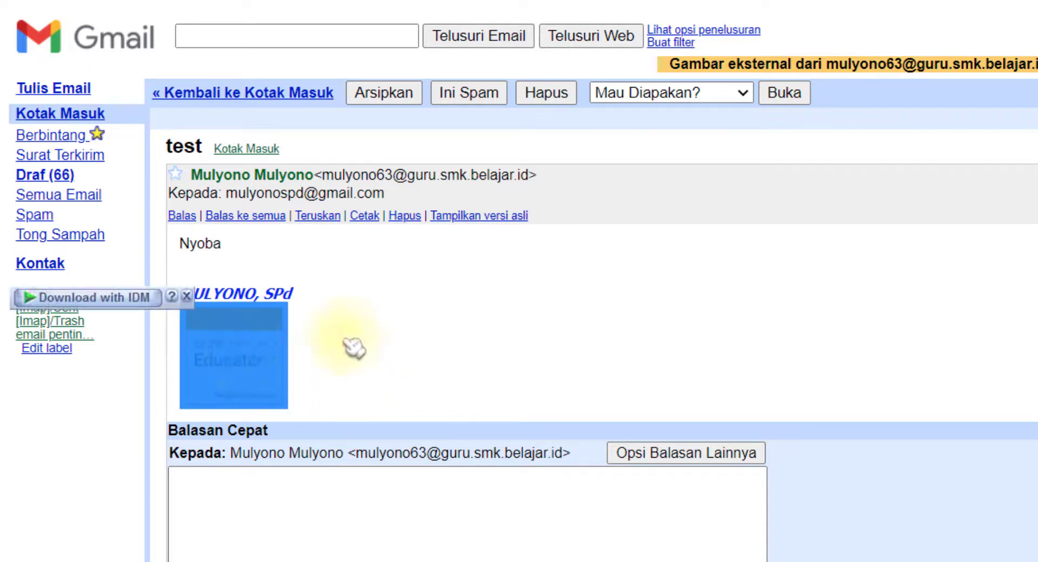
left_click_drag(225, 293, 336, 325)
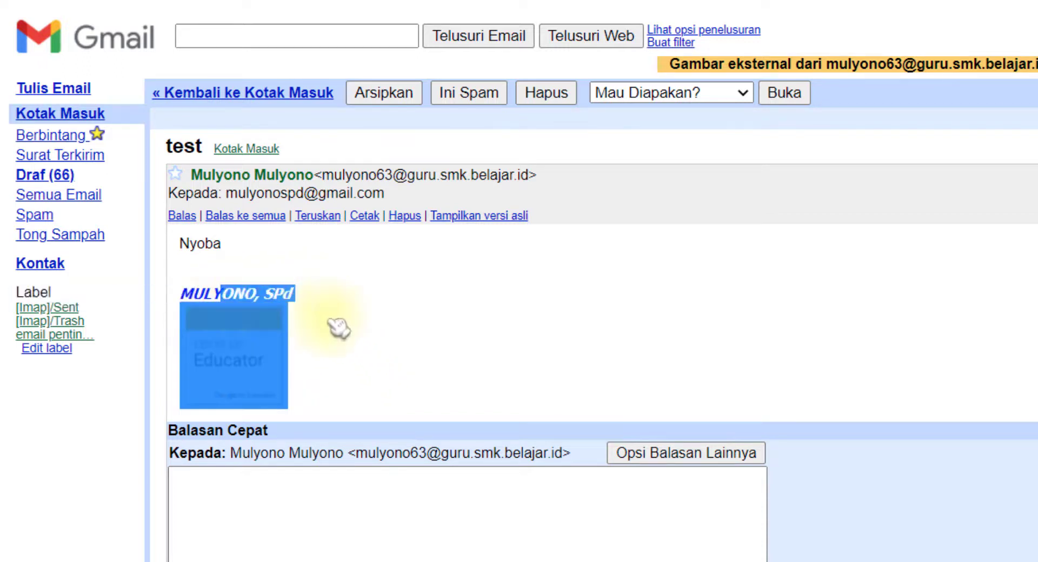
mouse_move(194, 294)
left_mouse_down()
mouse_move(287, 295)
mouse_move(255, 294)
left_mouse_up()
left_click(388, 317)
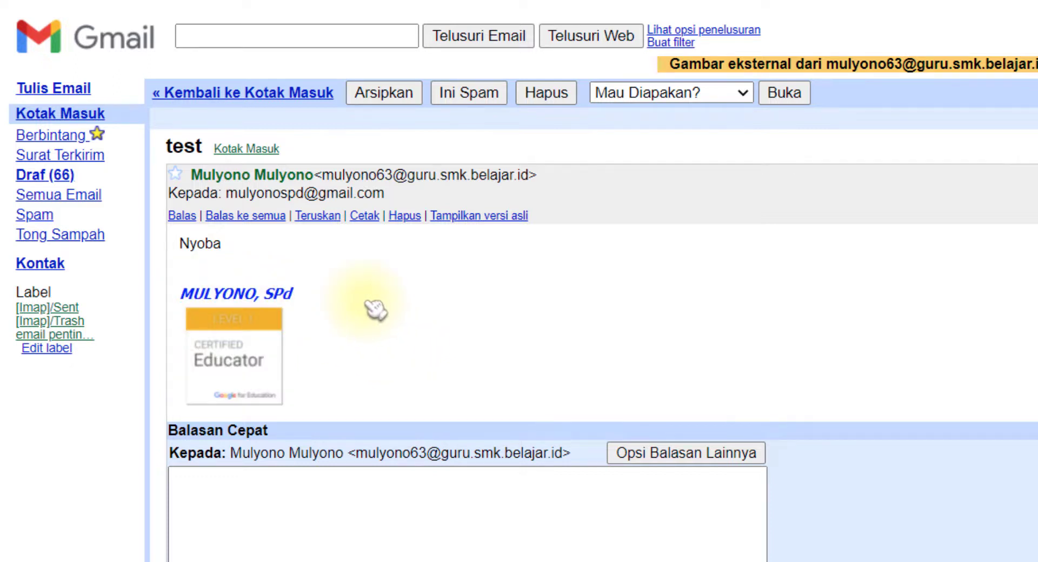
mouse_move(214, 294)
left_mouse_down()
mouse_move(329, 331)
mouse_move(352, 361)
left_mouse_up()
left_click(353, 362)
left_click_drag(216, 293, 238, 291)
left_click(281, 367)
double_click(282, 367)
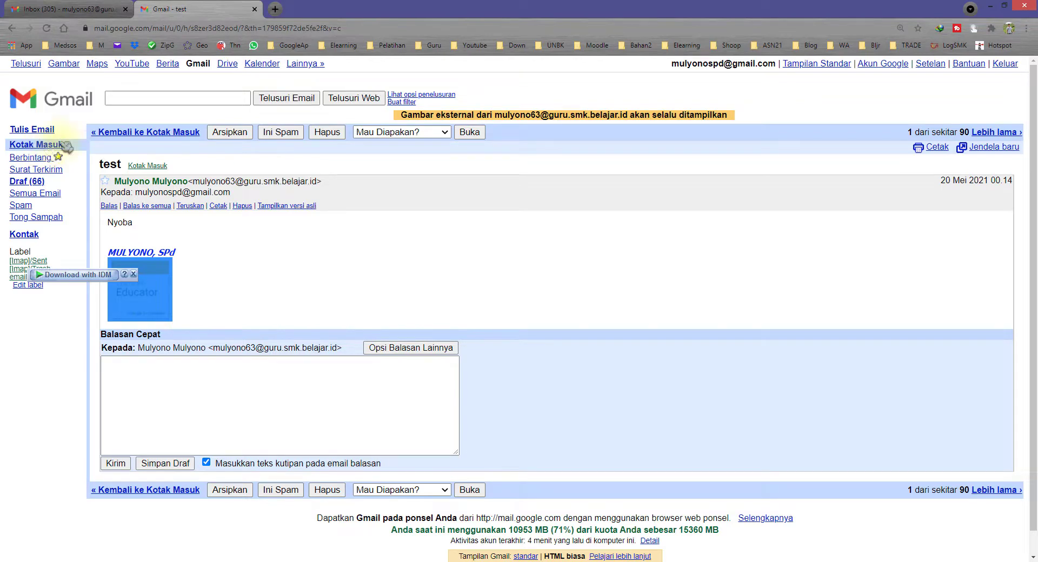
Look at the sending account's inbox, return to the received "test" email, and highlight part of the signature name
left_click(68, 9)
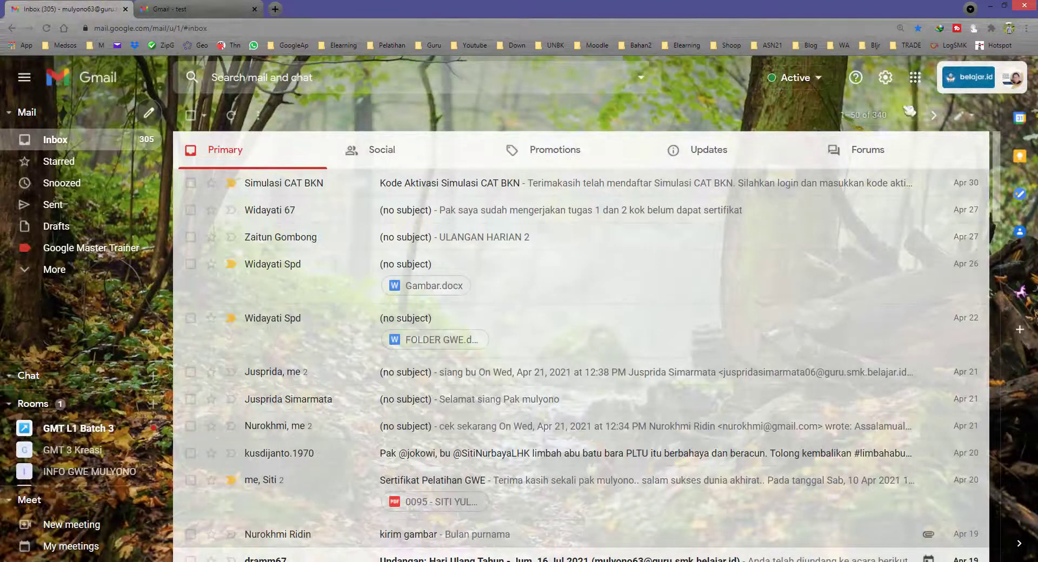
left_click(238, 10)
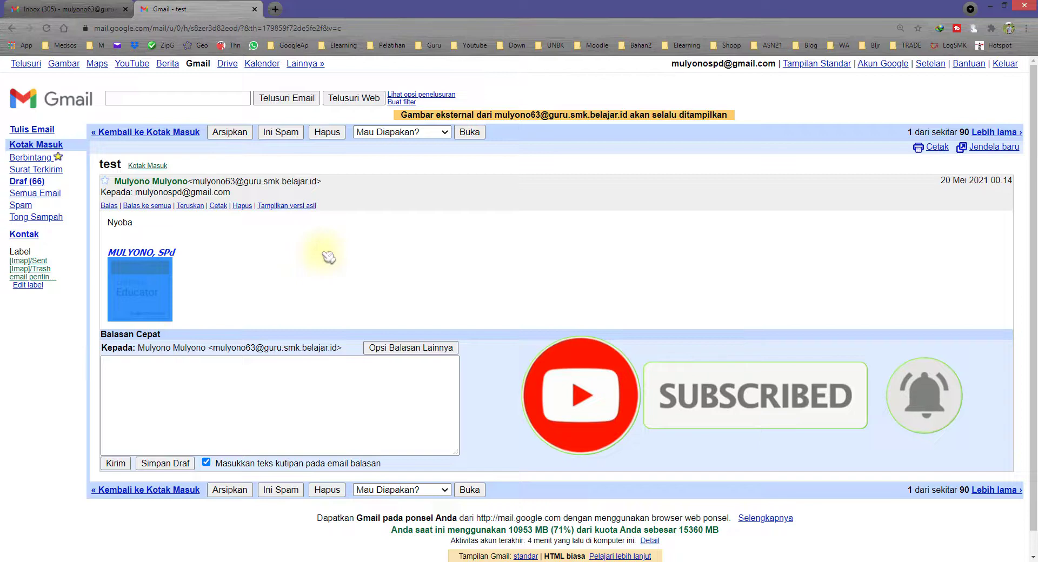
left_click_drag(132, 253, 196, 260)
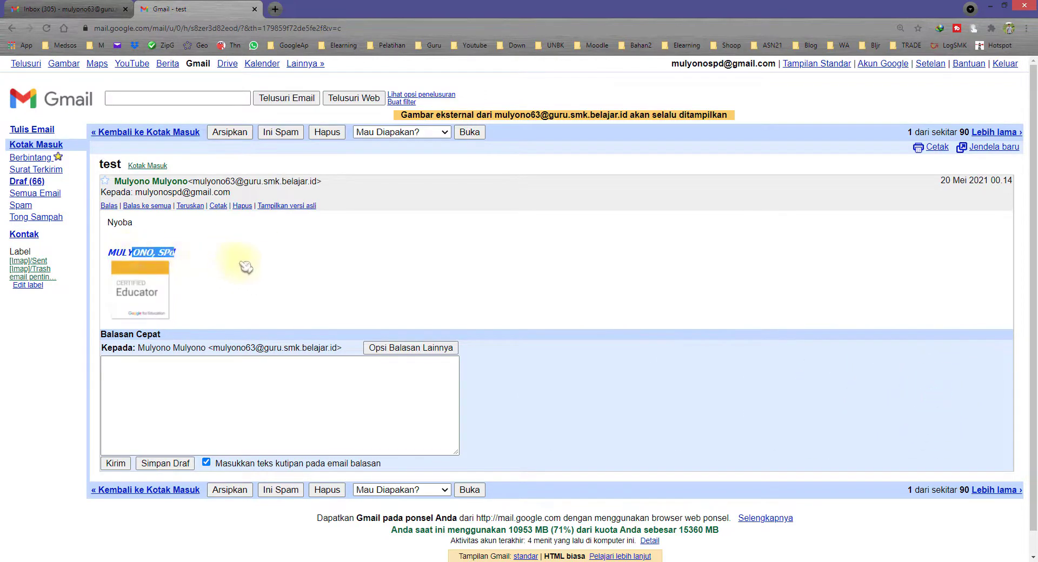